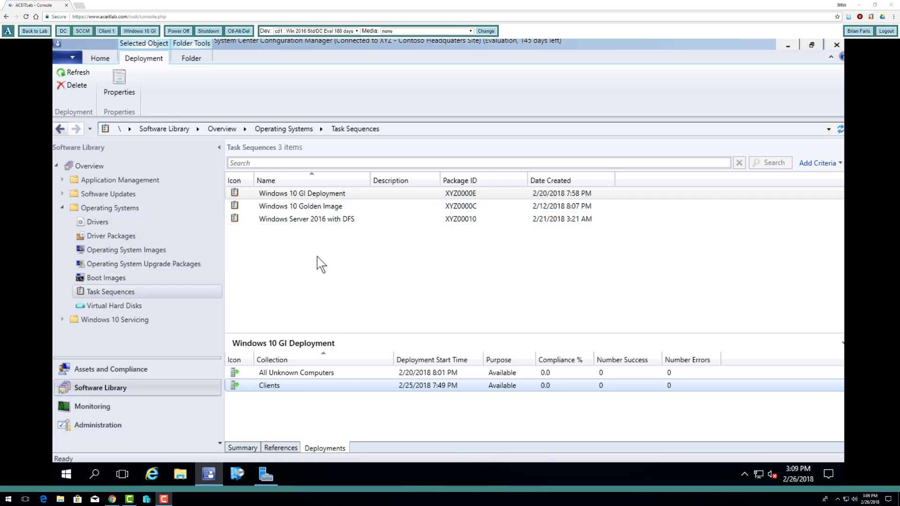
Switch to Server Manager and install the Windows Server Update Services role with WSUS Services and WID Connectivity, allowing automatic restarts
left_click(265, 474)
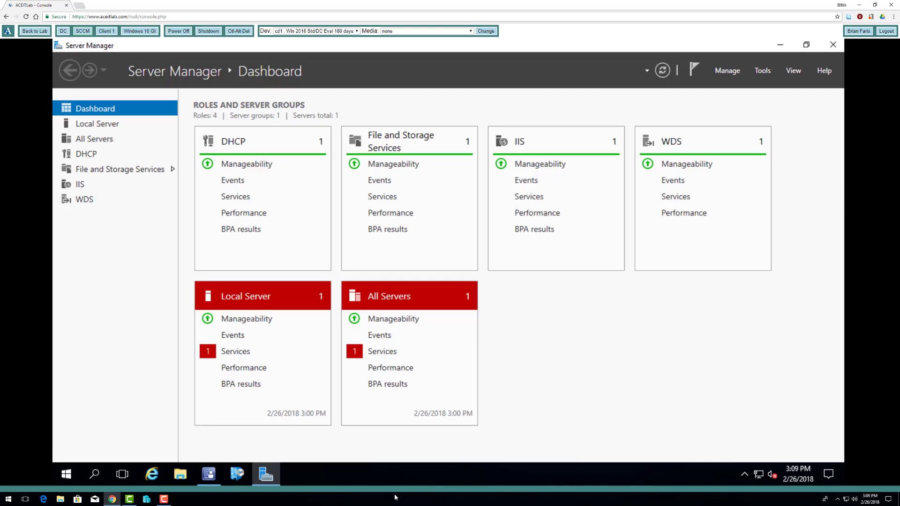
left_click(726, 71)
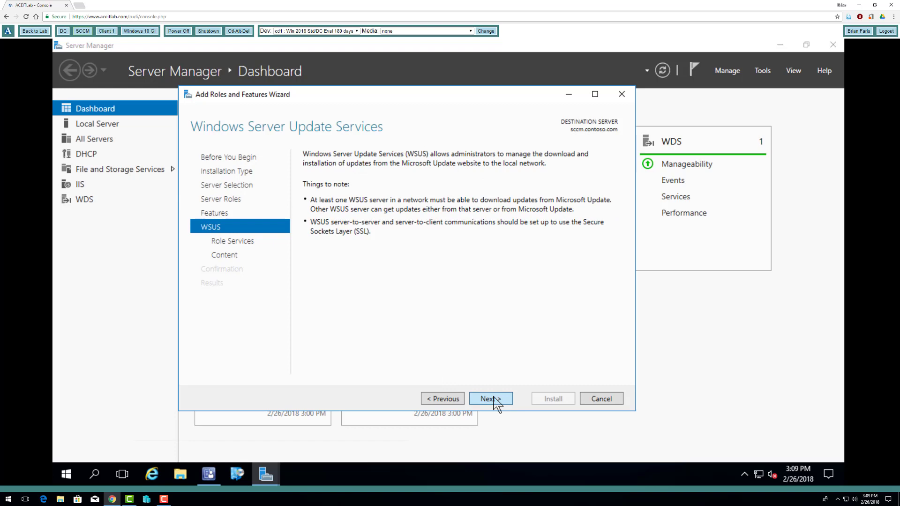
left_click(492, 399)
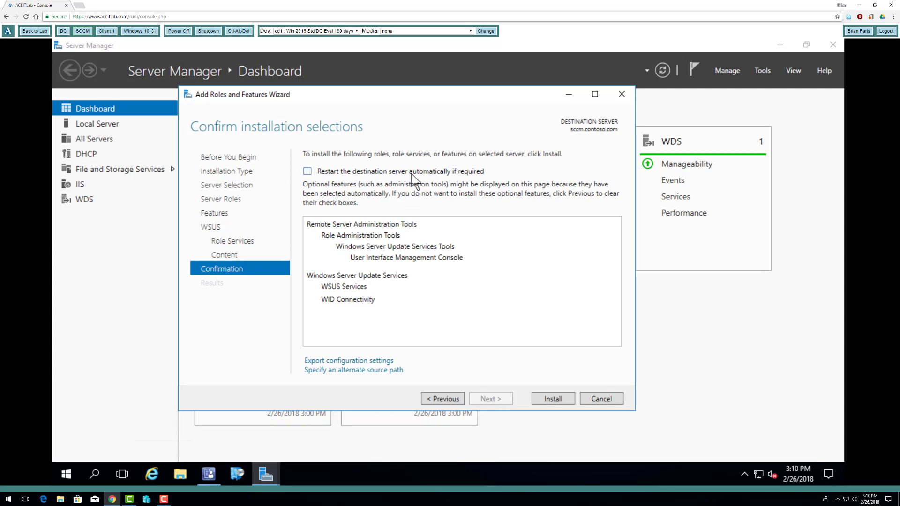
left_click(410, 172)
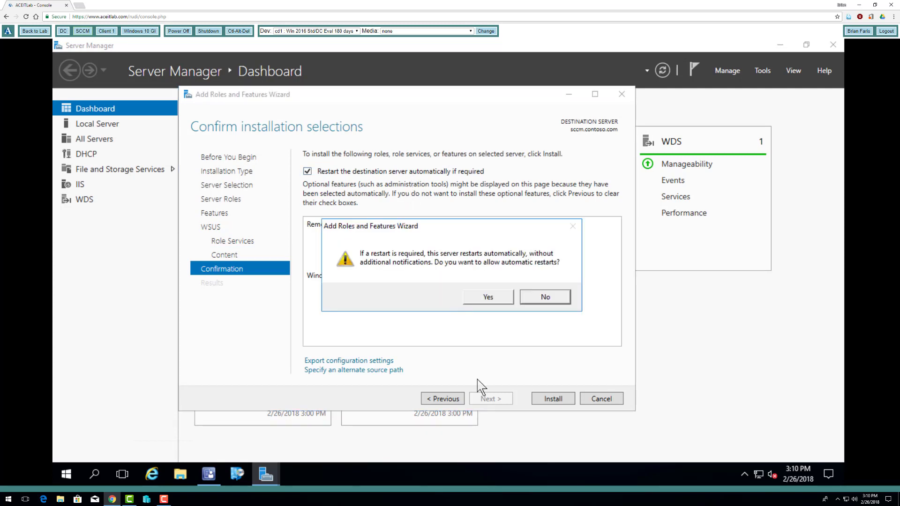
left_click(496, 301)
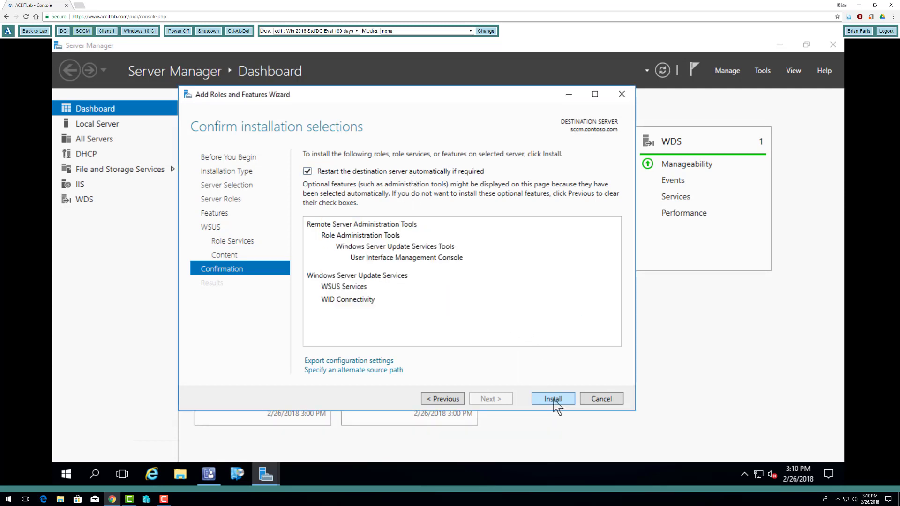
left_click(553, 399)
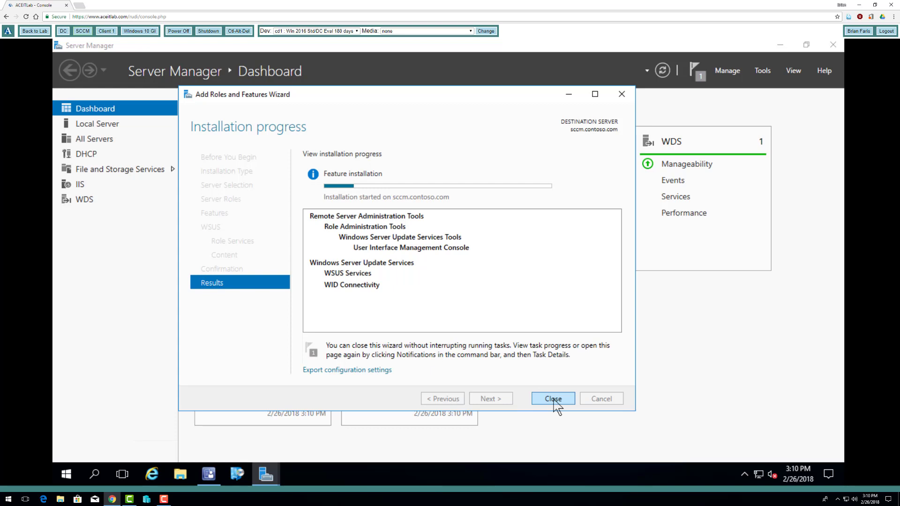
left_click(166, 501)
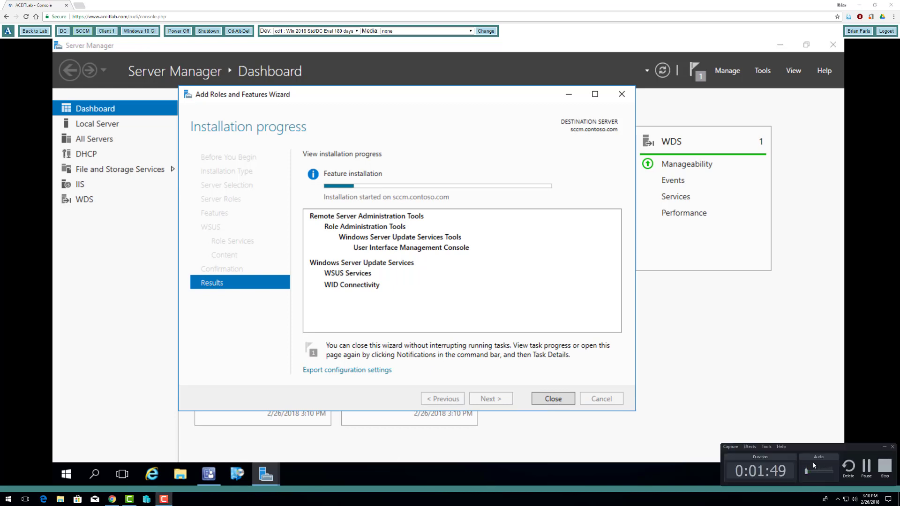
left_click(339, 408)
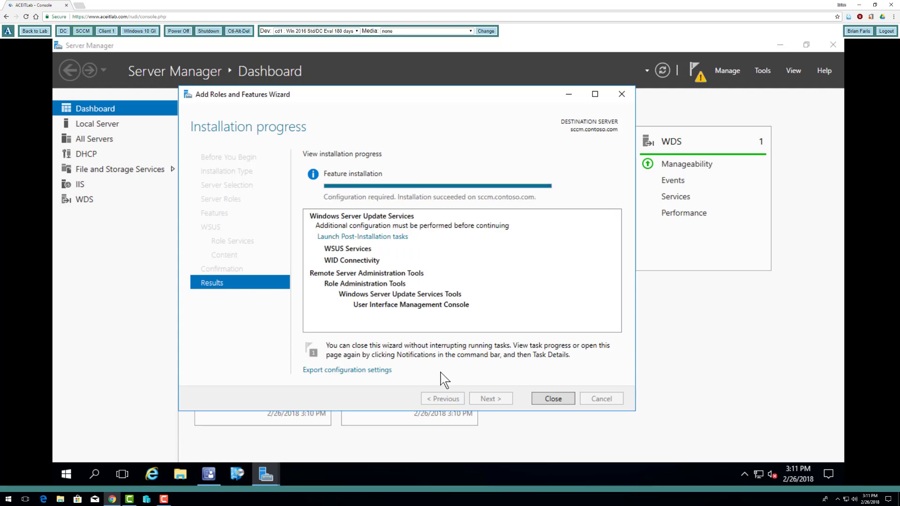
Launch the WSUS post-installation tasks, then close the wizard and check the configuration status in the Server Manager notifications
left_click(396, 237)
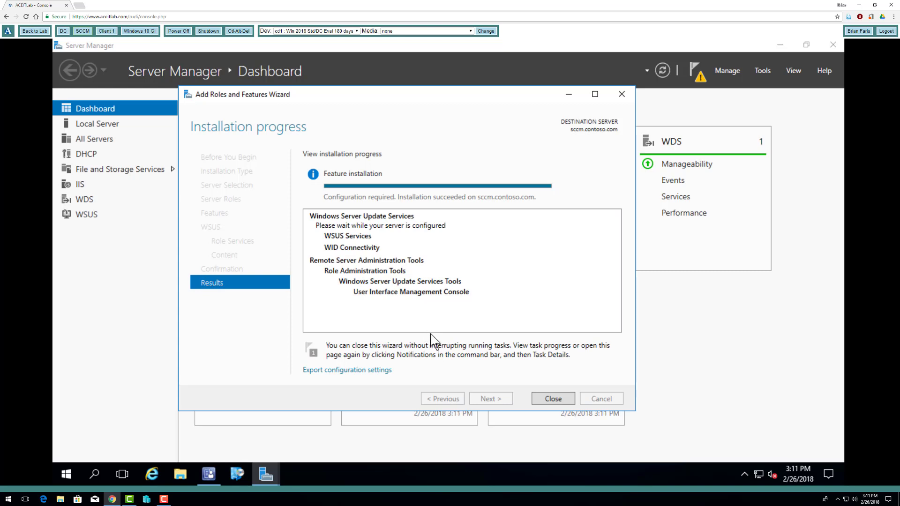
left_click(276, 474)
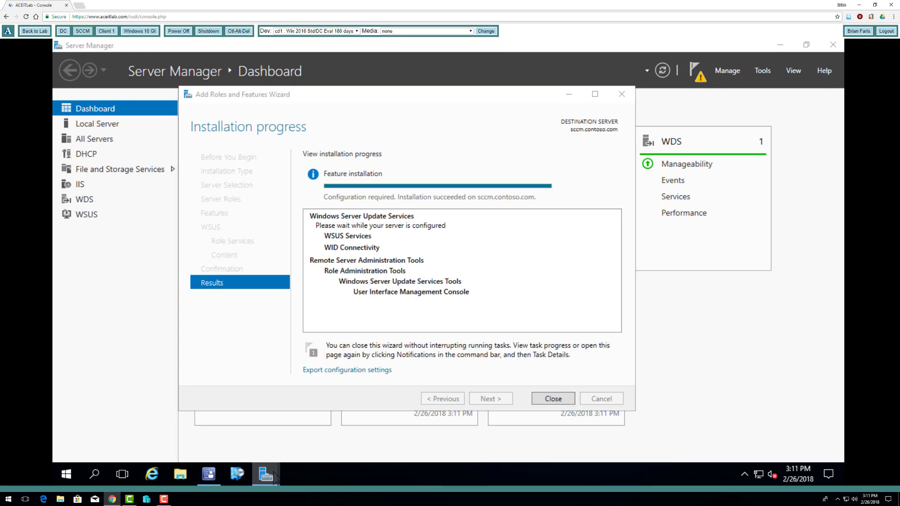
left_click(517, 364)
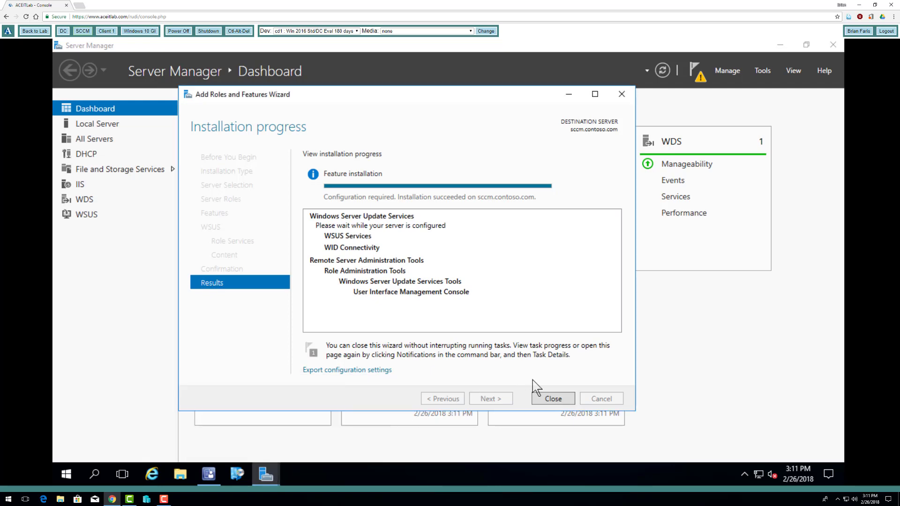
left_click(552, 399)
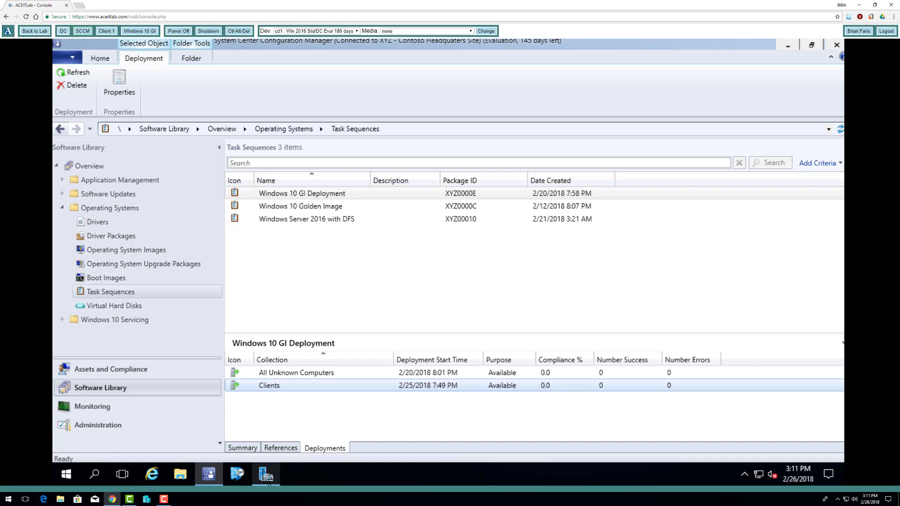
left_click(267, 479)
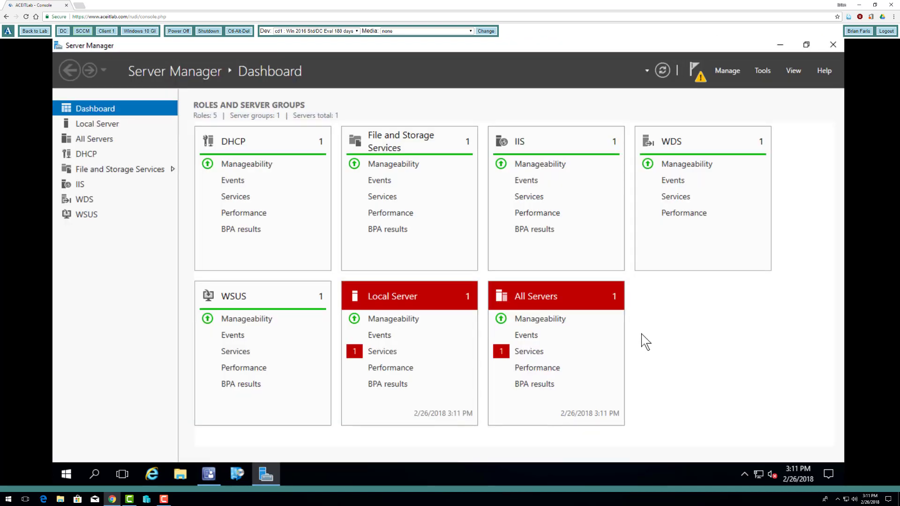
left_click(697, 79)
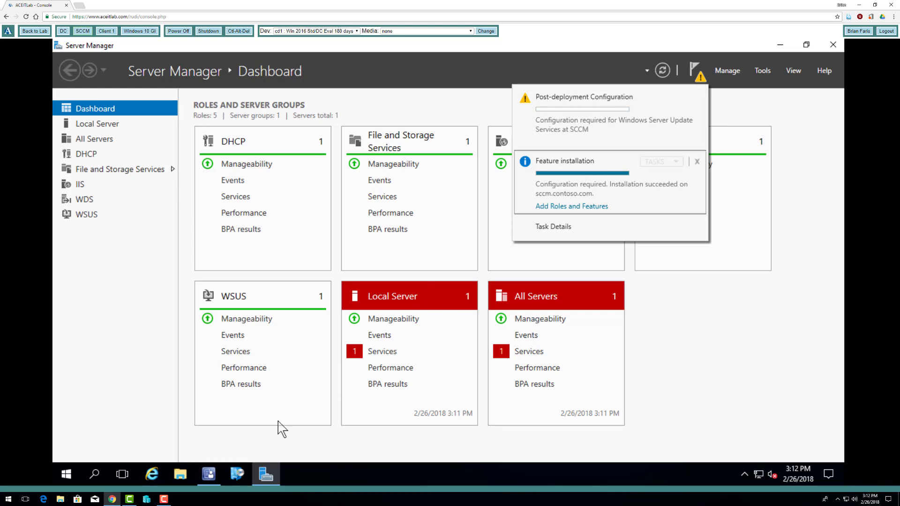
Switch to the DC machine and open the Default Domain Policy for editing from Group Policy Management
left_click(63, 30)
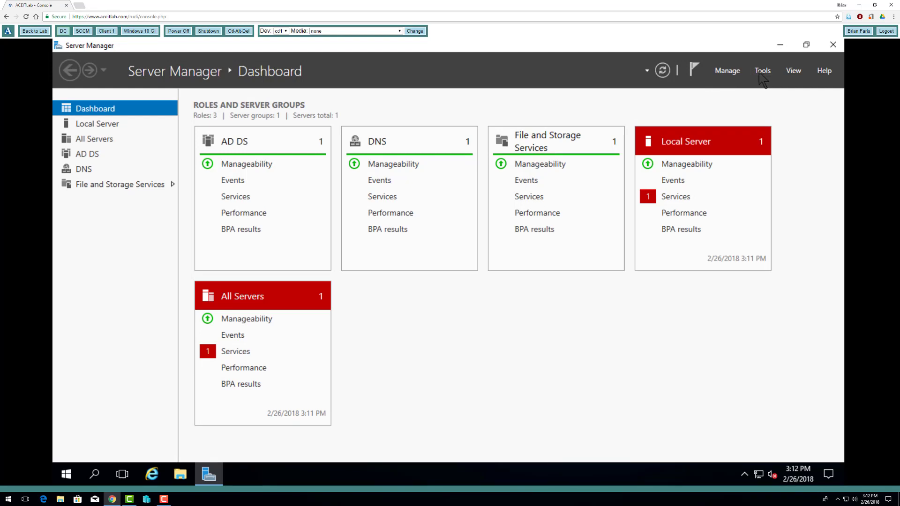
left_click(762, 71)
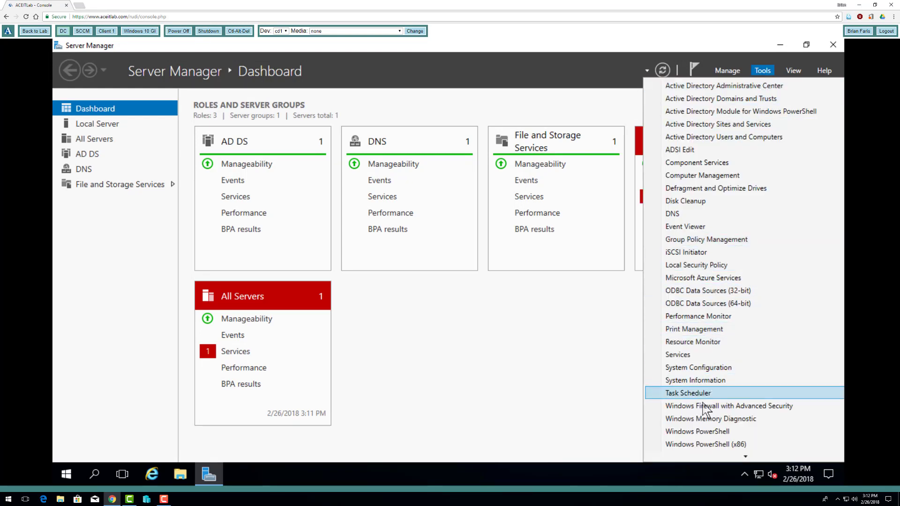
left_click(727, 237)
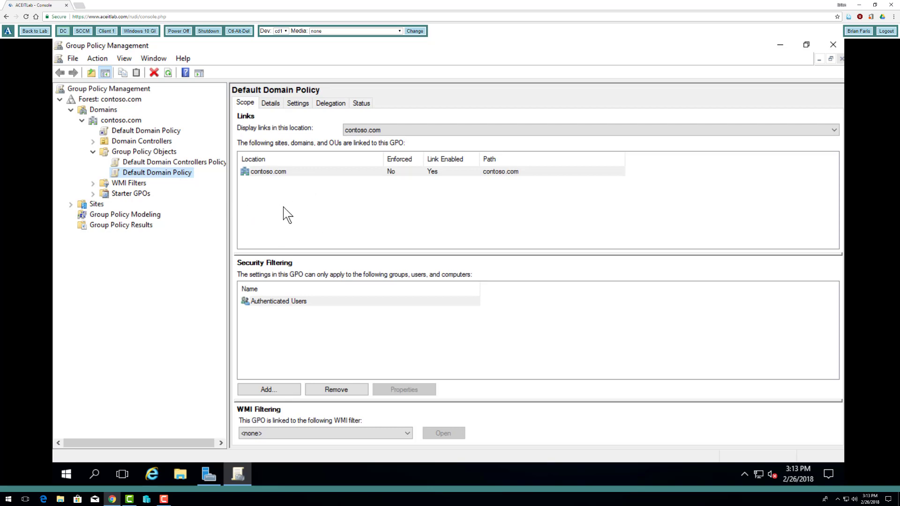
right_click(172, 177)
left_click(192, 177)
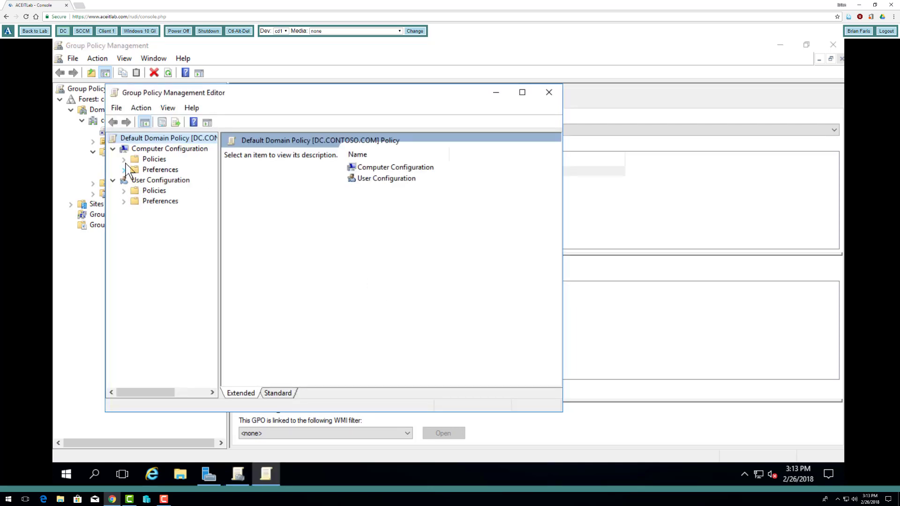
Open the Windows Update policy settings under Computer Configuration > Policies > Administrative Templates > Windows Components
left_click(124, 169)
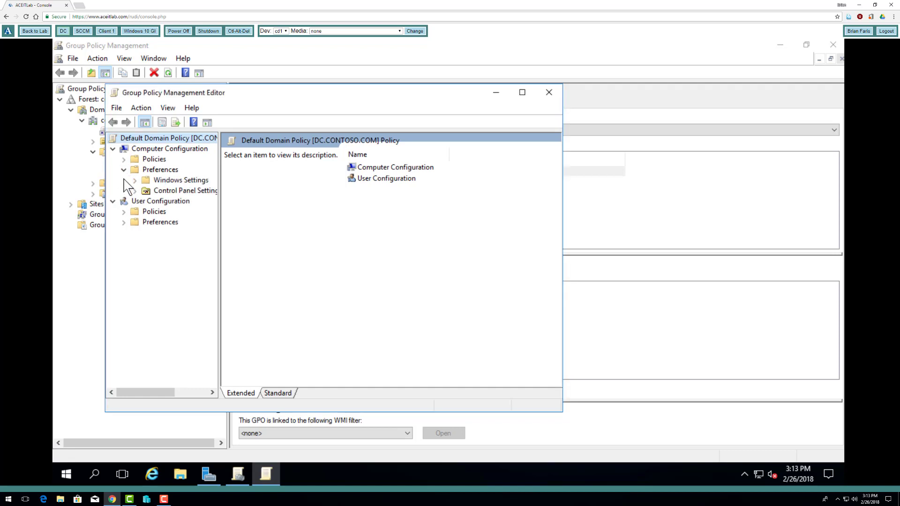
left_click(135, 180)
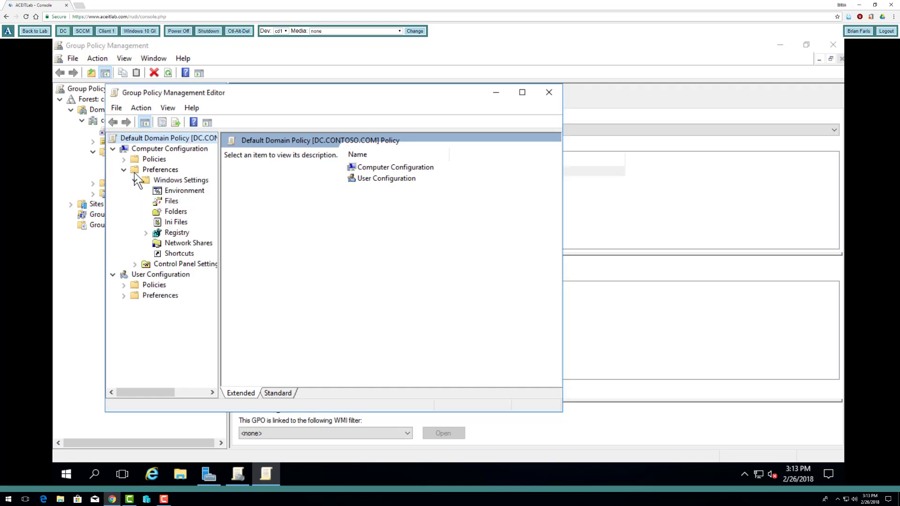
left_click(124, 159)
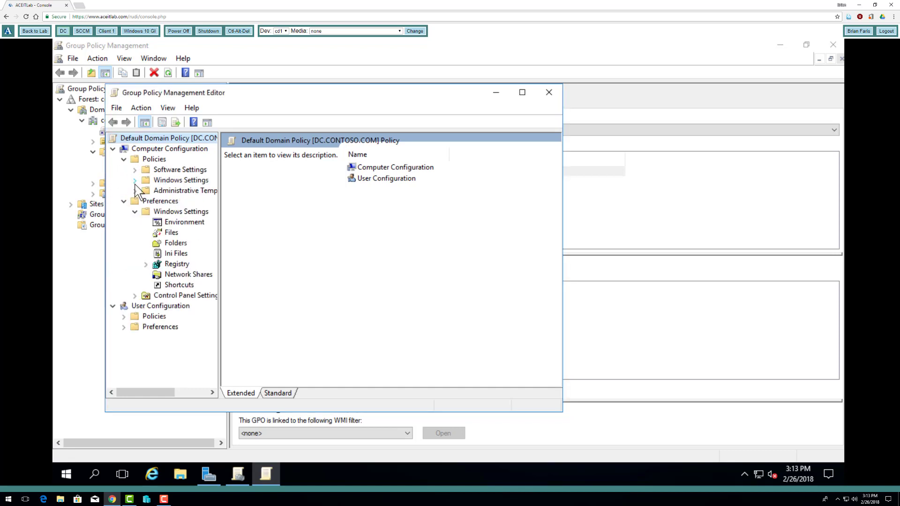
left_click(135, 189)
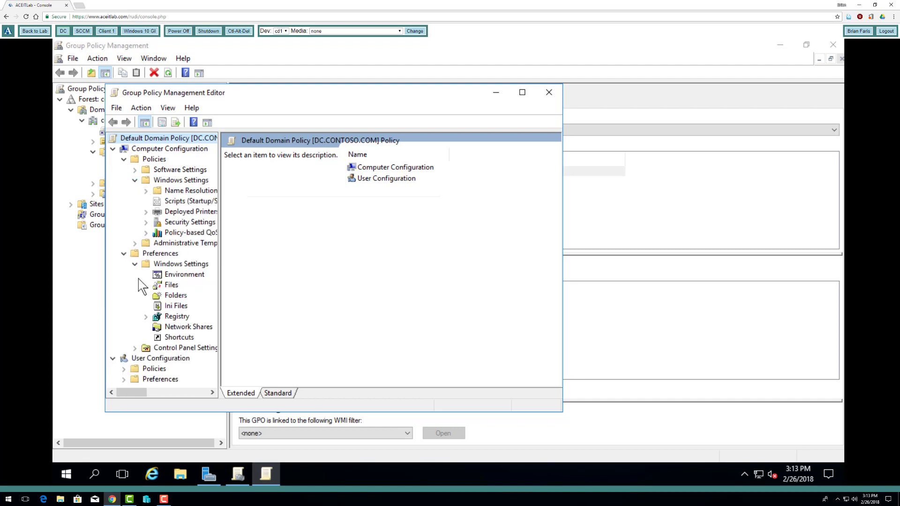
left_click(135, 243)
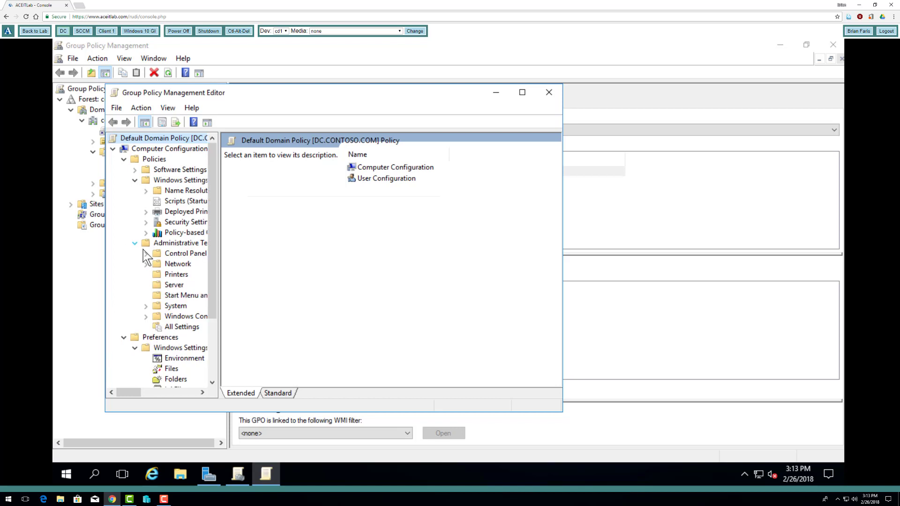
left_click(146, 306)
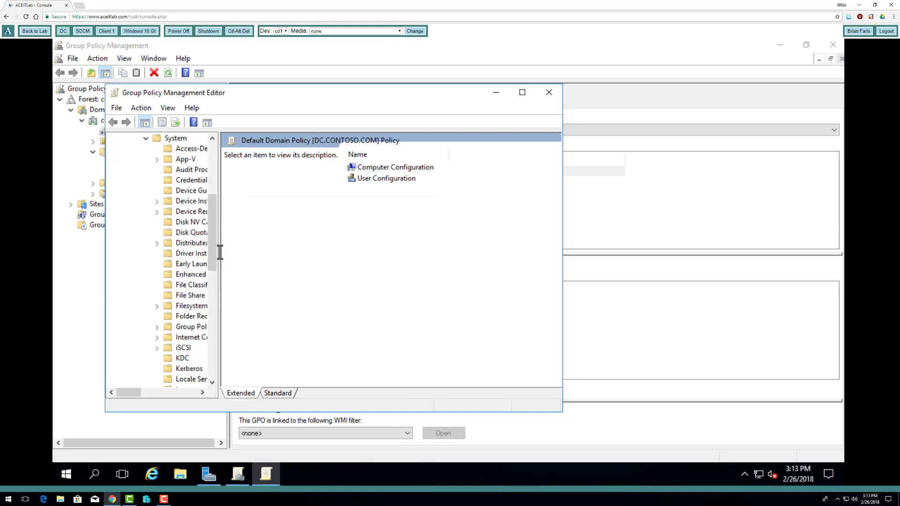
scroll(224, 284, "down", 7)
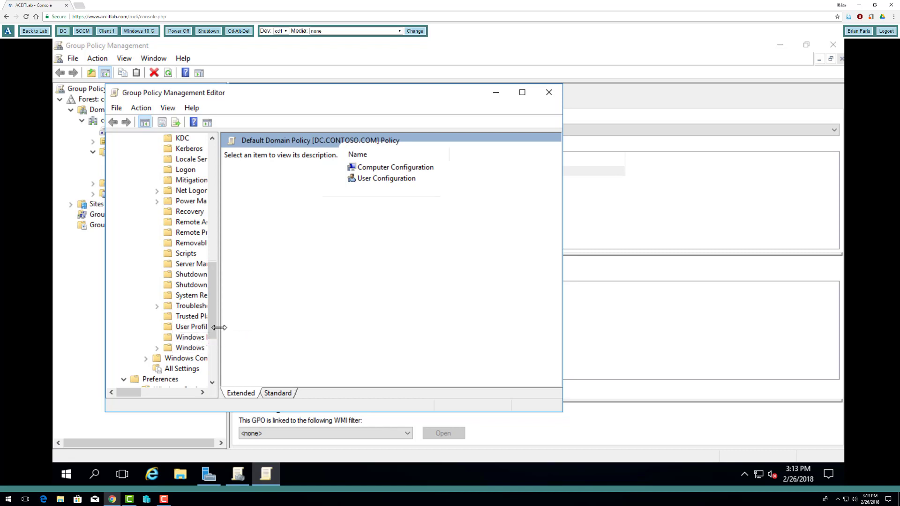
left_click_drag(238, 330, 308, 331)
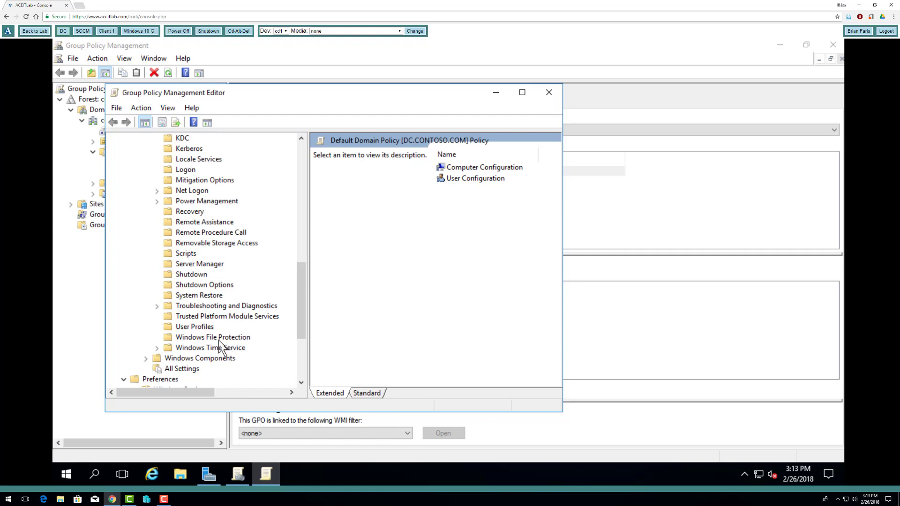
left_click(146, 359)
scroll(202, 330, "down", 9)
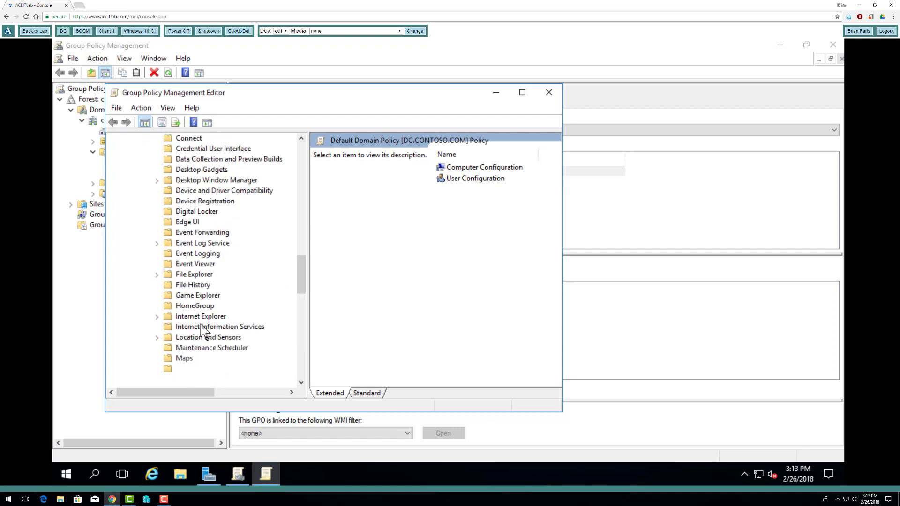
scroll(201, 324, "down", 11)
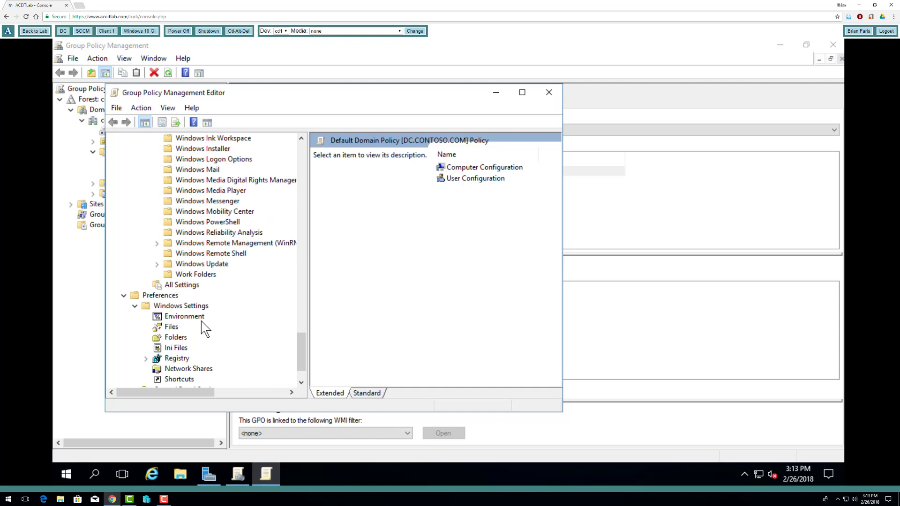
left_click(202, 265)
Collapse Windows Settings under the computer policies and maximize the editor window with the Windows Update settings shown
left_click_drag(298, 351, 280, 156)
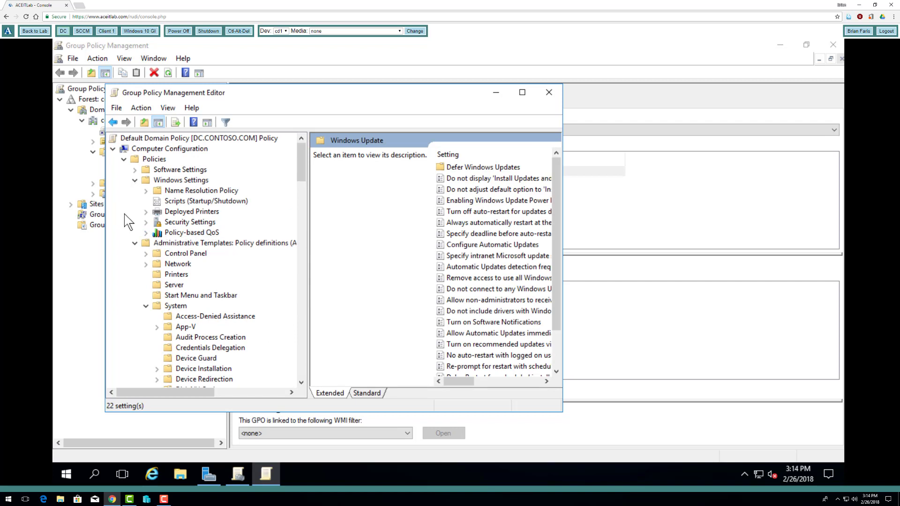
left_click(134, 180)
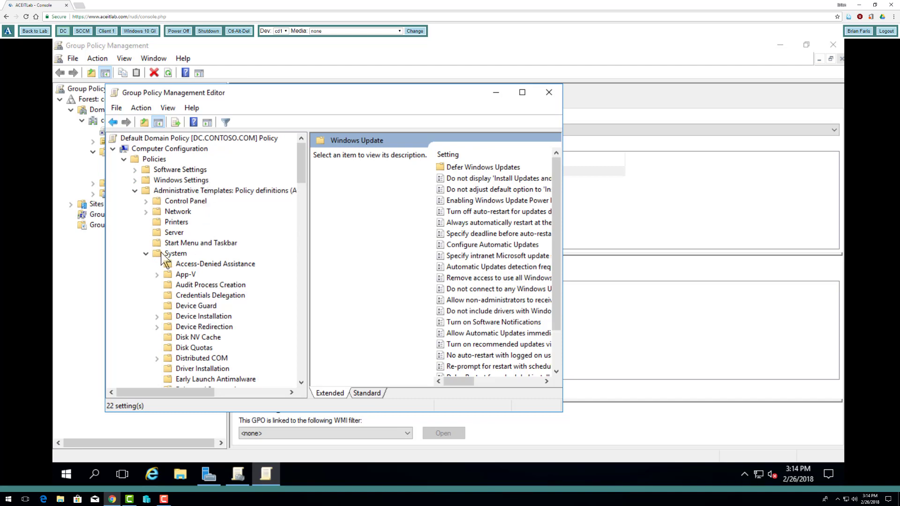
left_click_drag(298, 162, 292, 342)
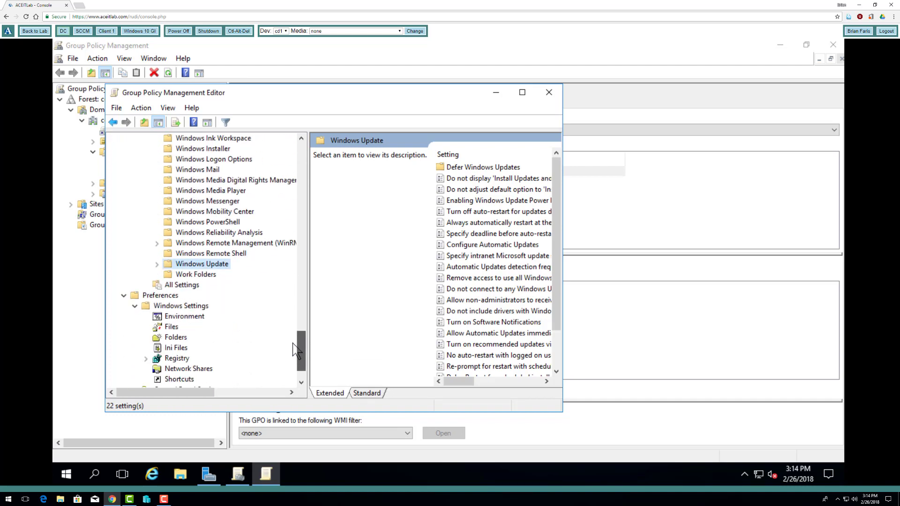
left_click(529, 94)
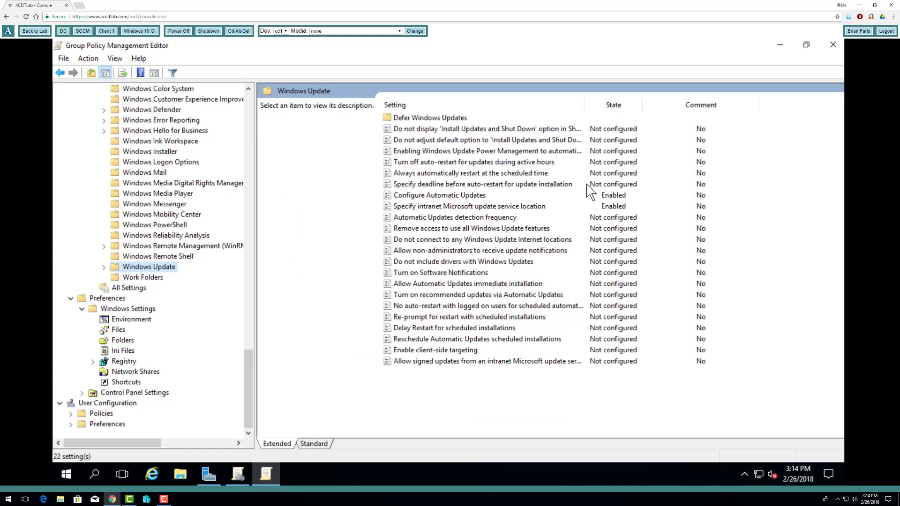
Set Configure Automatic Updates to Disabled and try disabling the intranet Microsoft update service location, closing that setting without applying
left_click(581, 197)
double_click(421, 196)
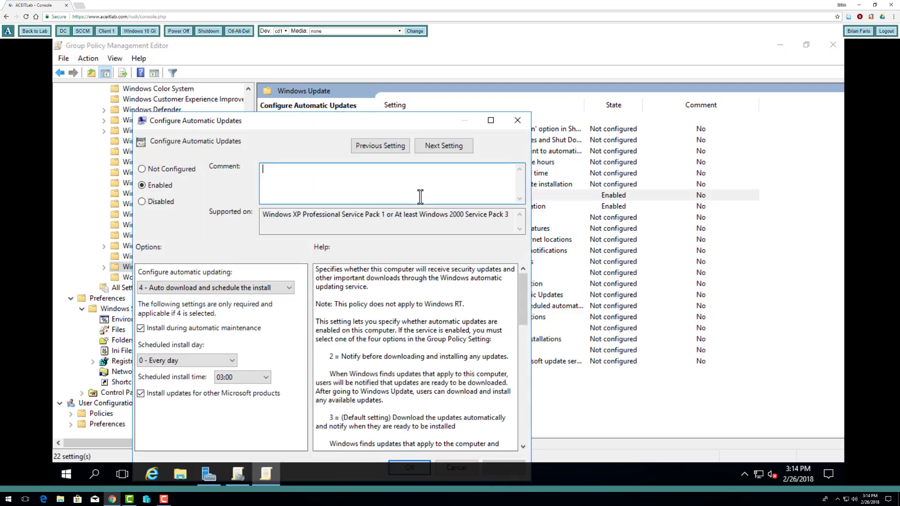
left_click(142, 202)
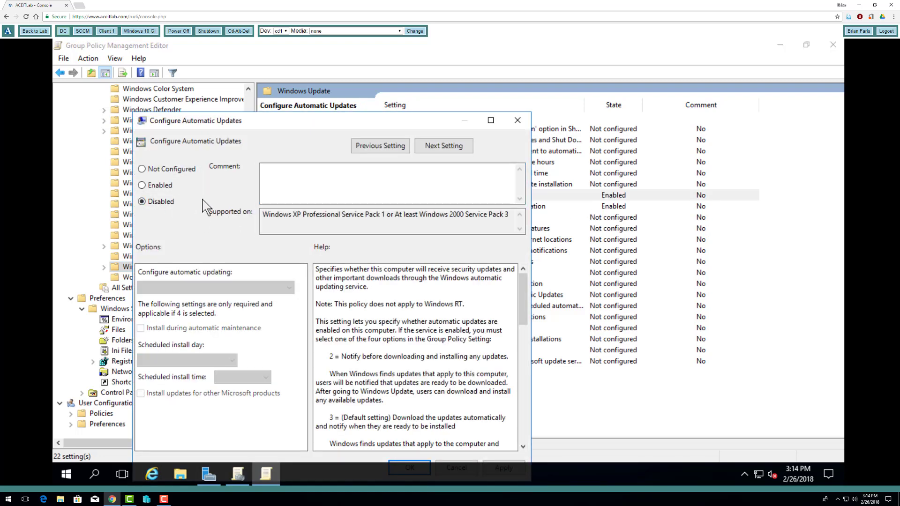
left_click(442, 145)
left_click(142, 201)
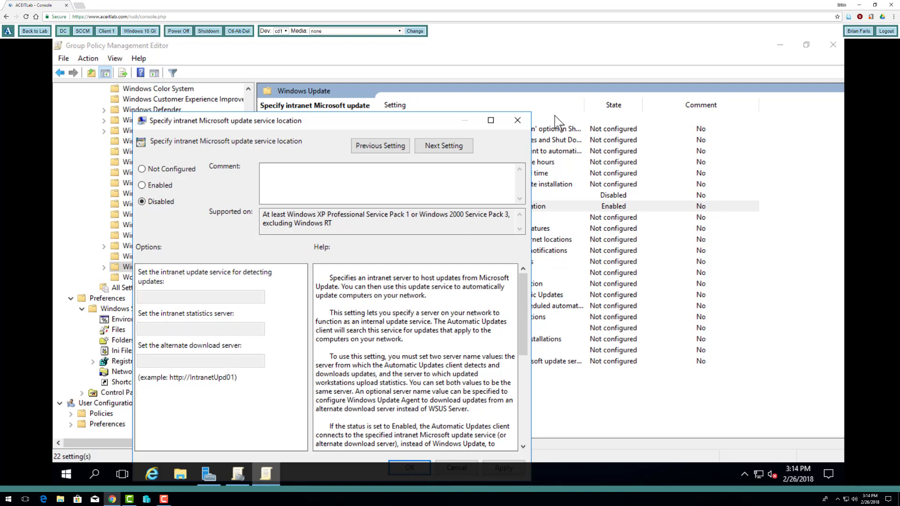
left_click(523, 119)
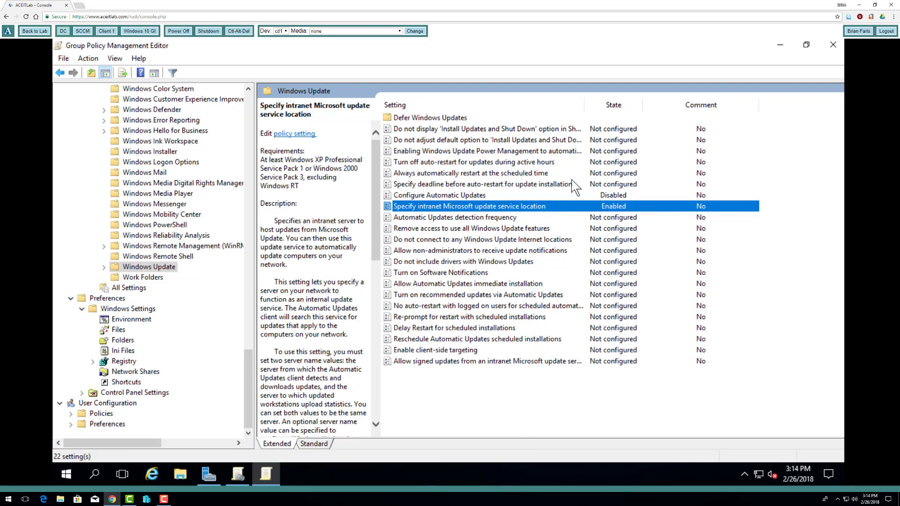
Set both Configure Automatic Updates and Specify intranet Microsoft update service location to Not Configured and apply them
double_click(541, 195)
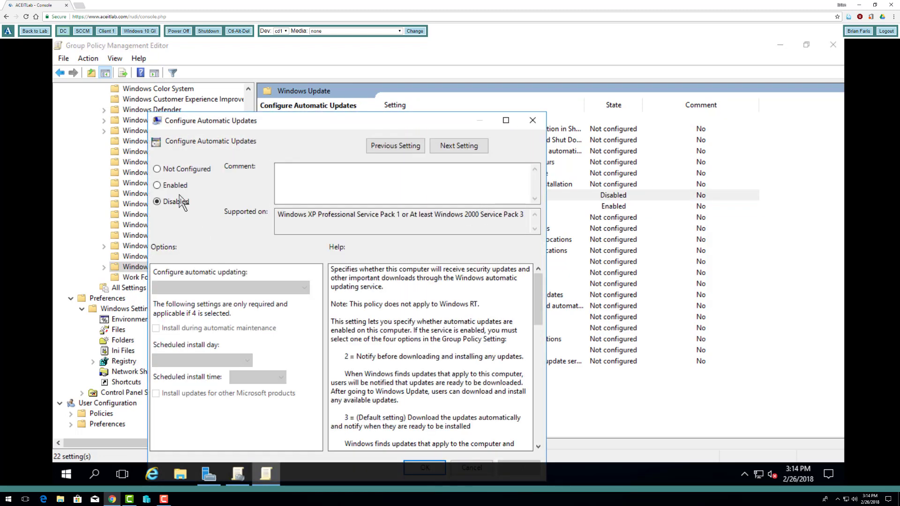
left_click(157, 169)
left_click(459, 146)
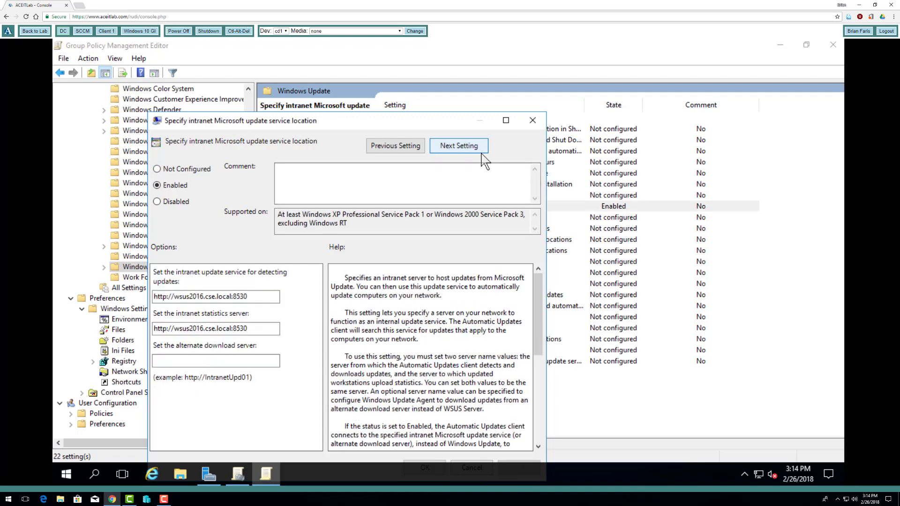
left_click(157, 170)
left_click_drag(292, 132, 315, 97)
left_click(446, 434)
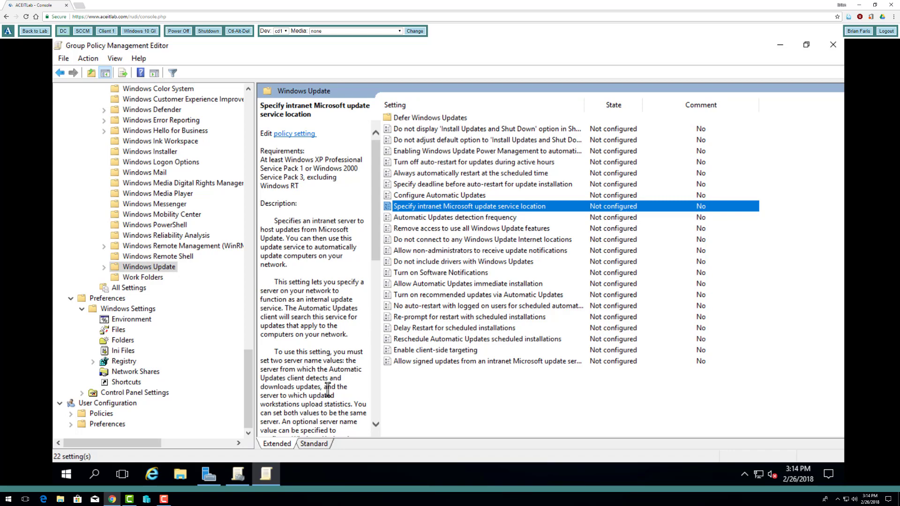
Switch to the SCCM machine and open Servers and Site System Roles under Site Configuration in the Configuration Manager console
left_click(82, 31)
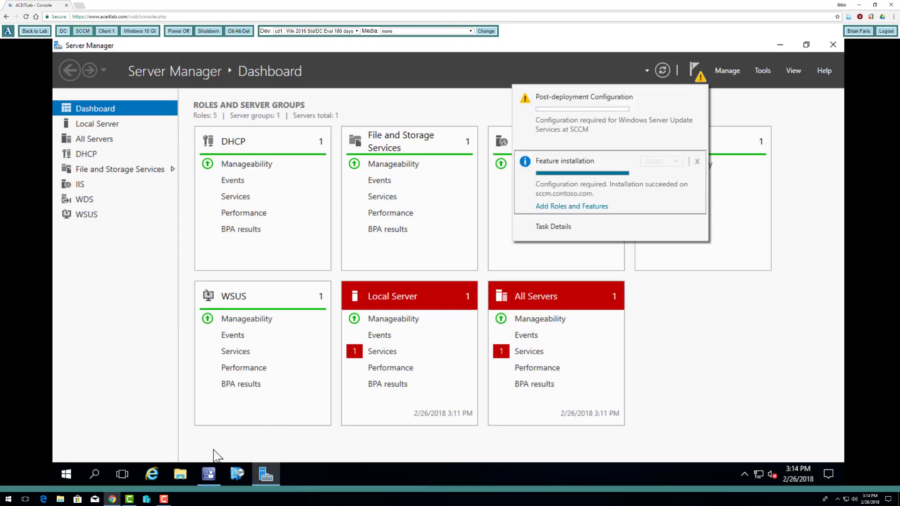
left_click(208, 473)
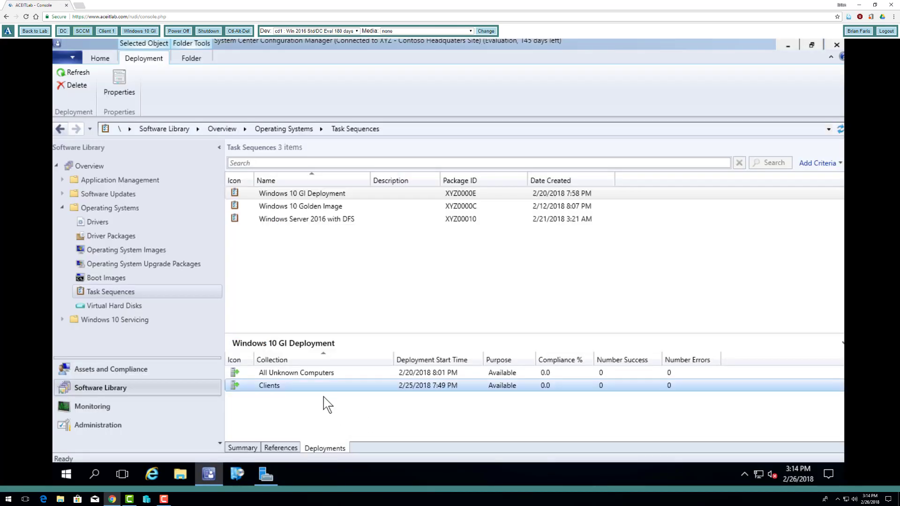
left_click(140, 430)
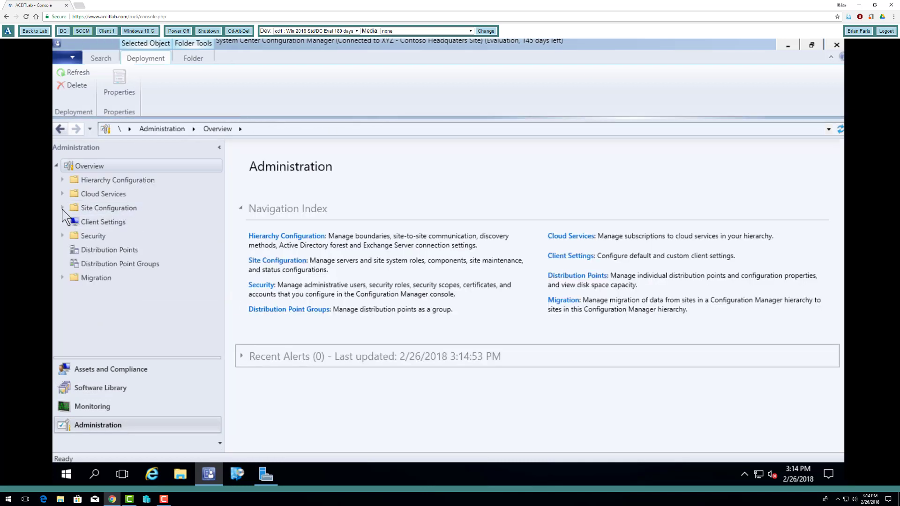
left_click(62, 208)
left_click(98, 236)
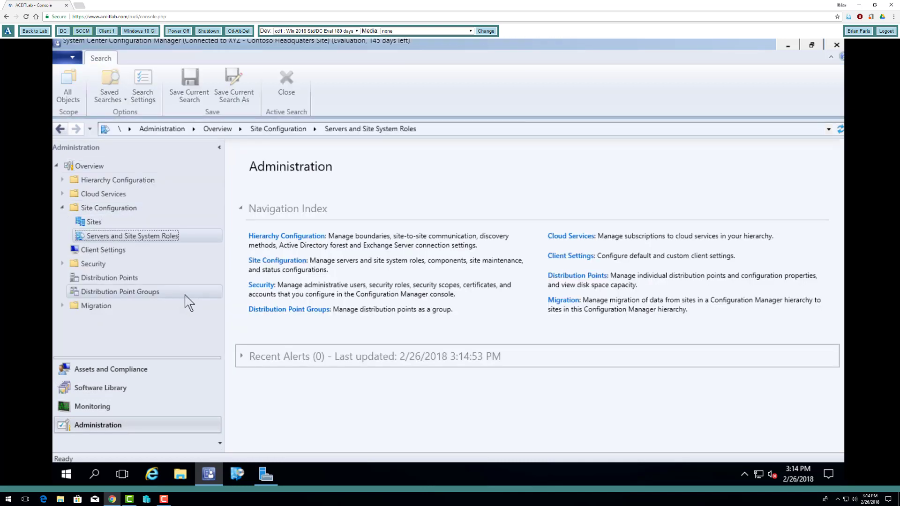
left_click(189, 238)
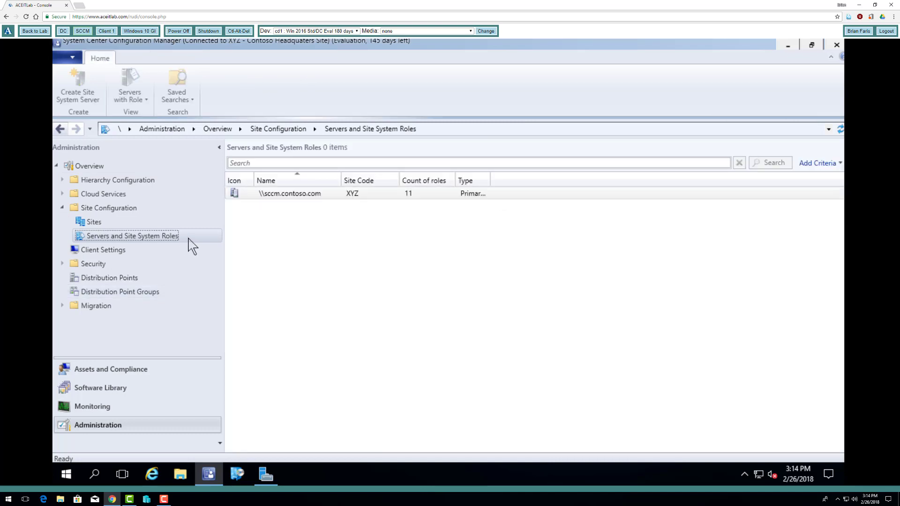
Start adding site system roles to \\sccm.contoso.com, accept the general and proxy defaults, and select the Software update point role
left_click(292, 195)
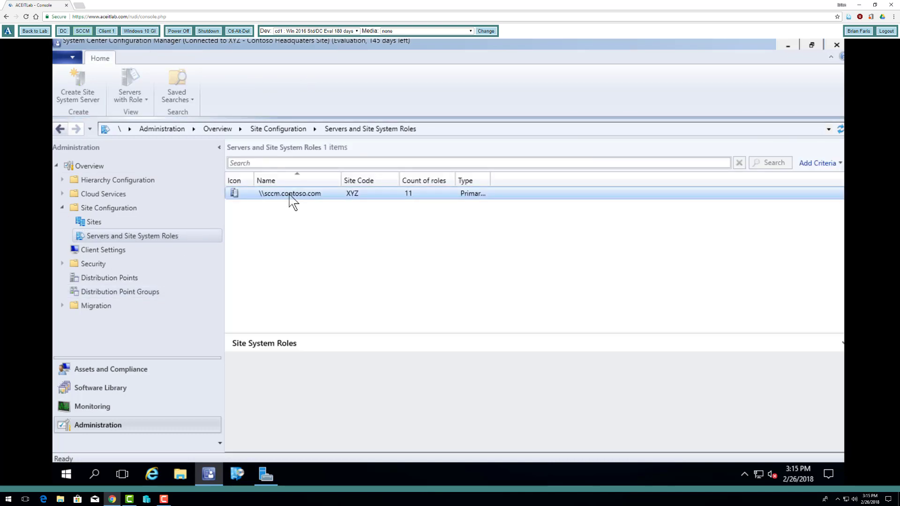
right_click(290, 196)
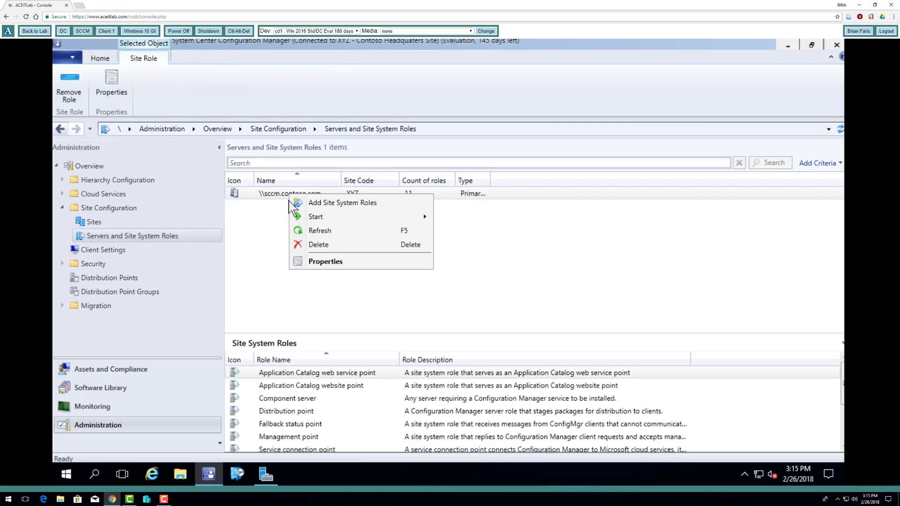
left_click(345, 203)
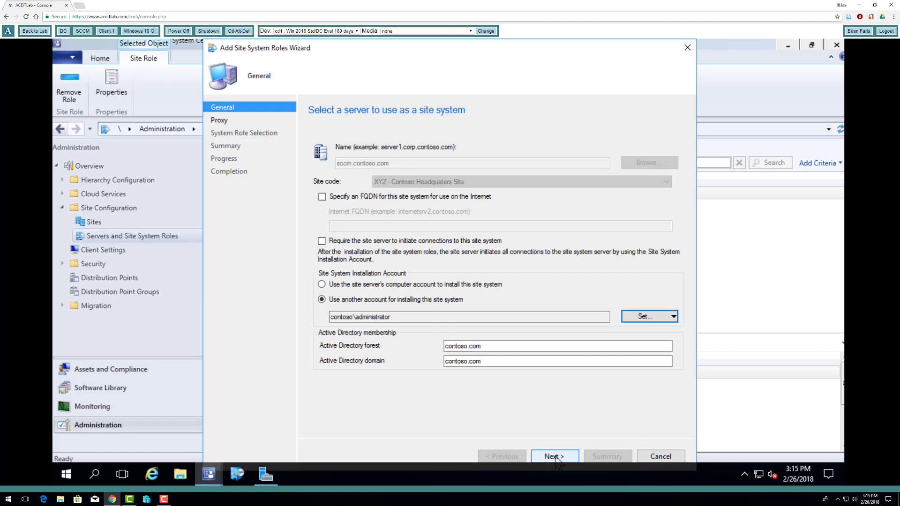
left_click(562, 457)
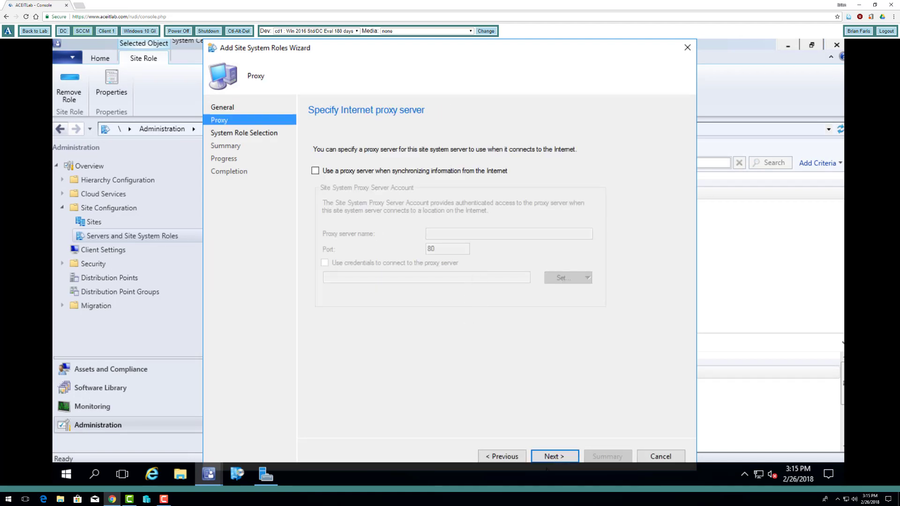
left_click(549, 458)
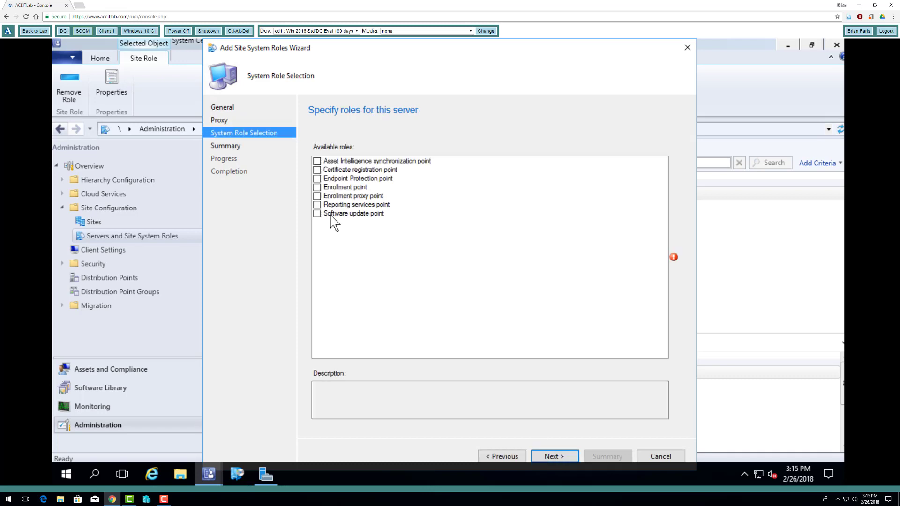
left_click(317, 214)
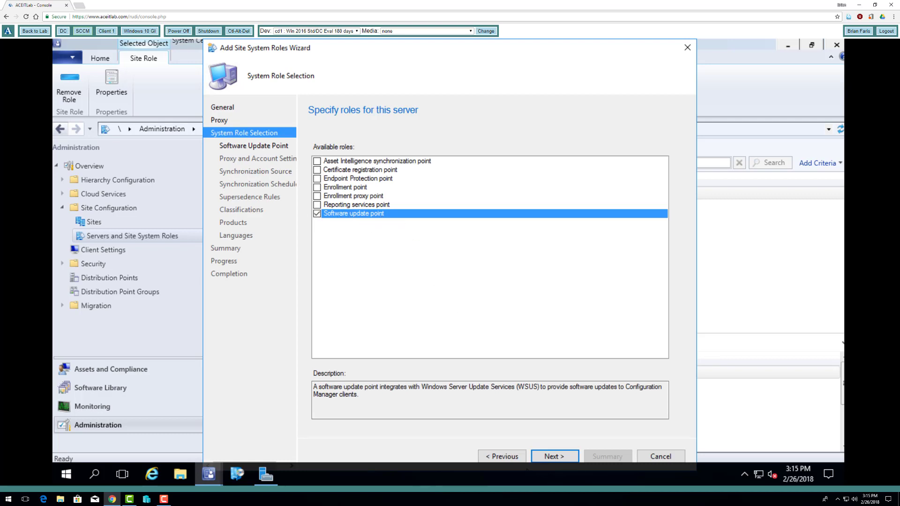
left_click(546, 458)
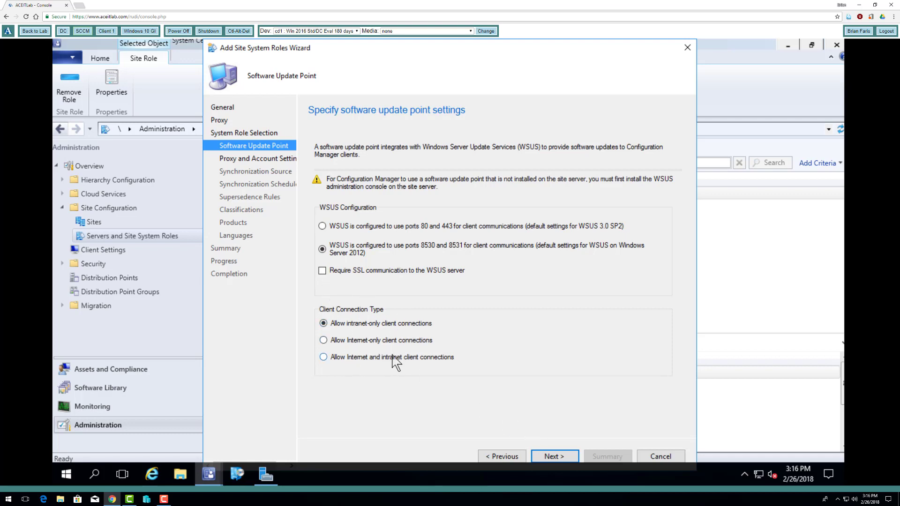
Accept WSUS ports 8530 and 8531 with intranet-only connections, and use the existing contoso\administrator account for the WSUS server connection
left_click(551, 457)
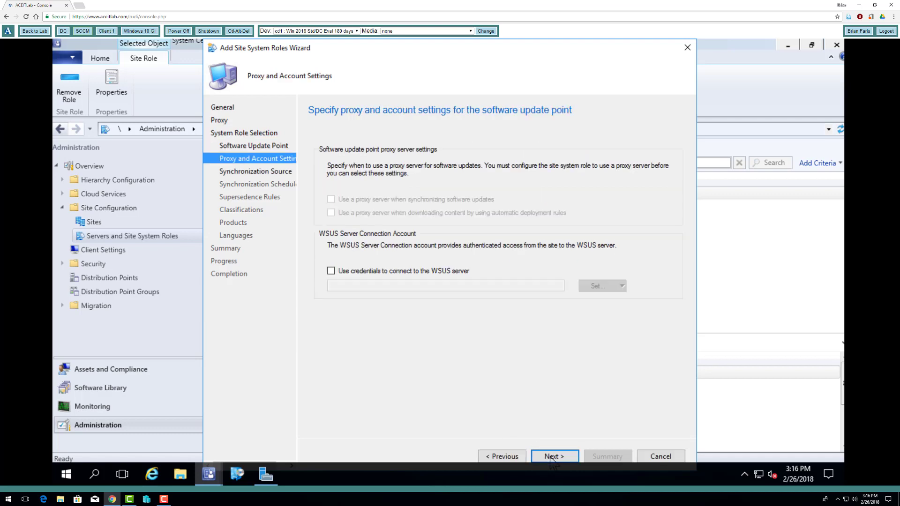
left_click(330, 272)
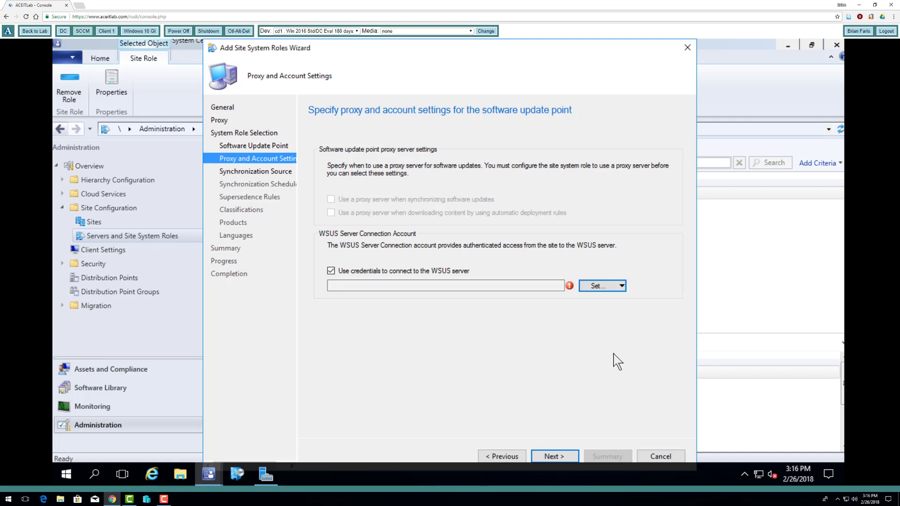
left_click(619, 287)
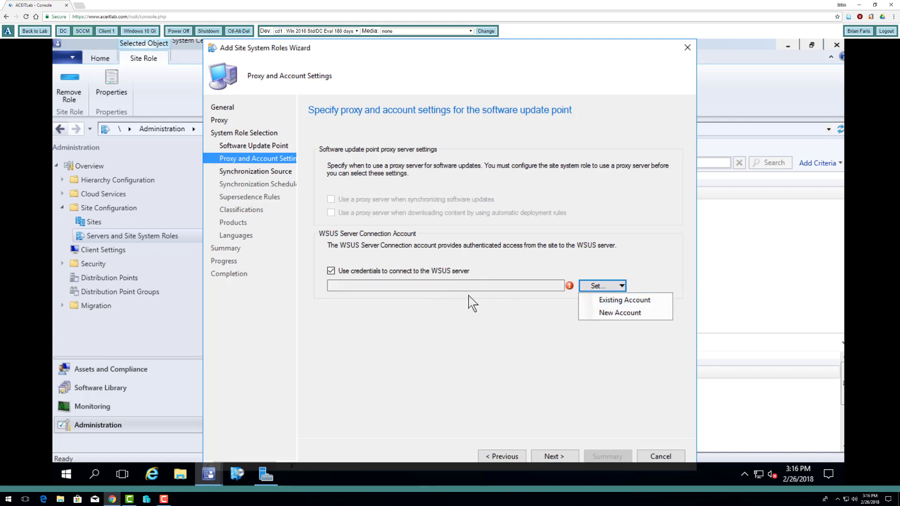
left_click(617, 305)
left_click(380, 216)
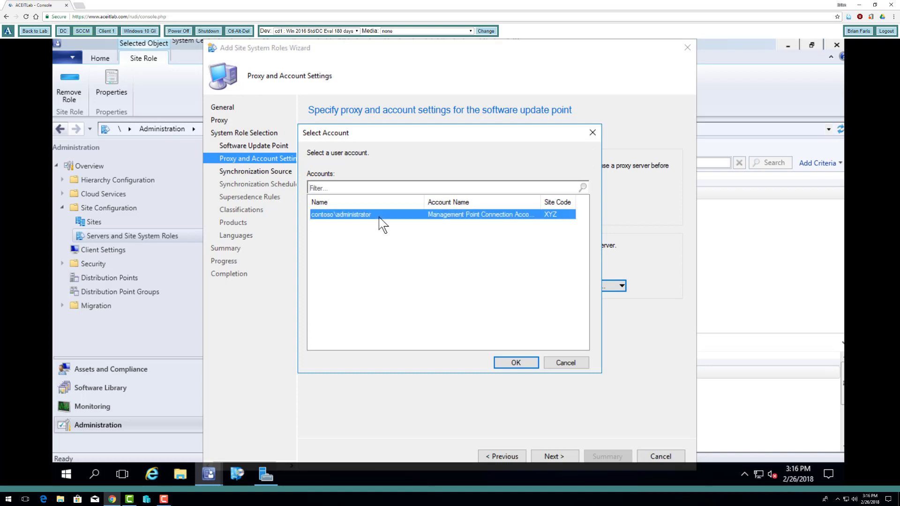
left_click(535, 364)
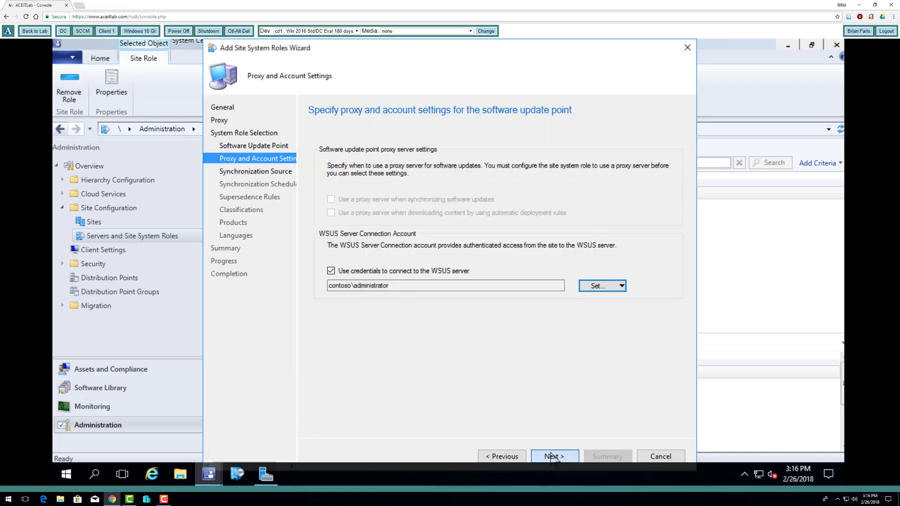
left_click(553, 457)
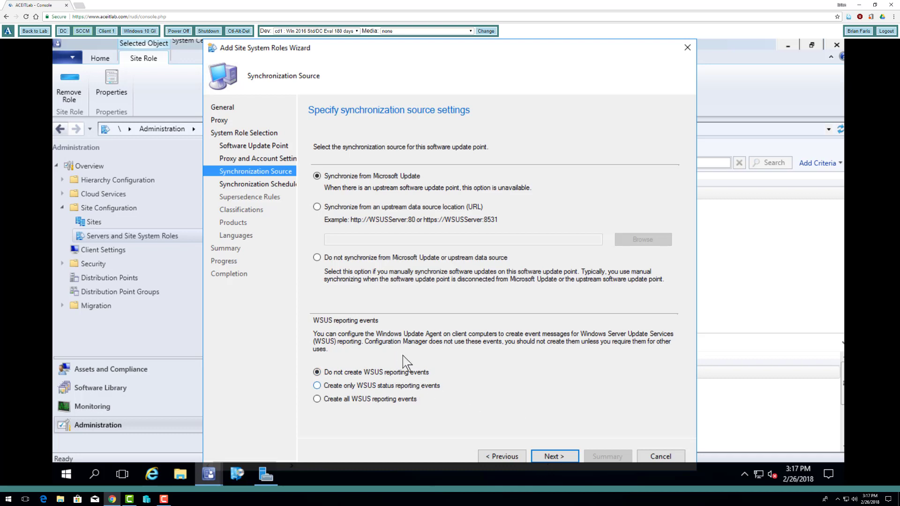
Keep Microsoft Update as the synchronization source and enable a simple synchronization schedule with a shorter interval in days
left_click(557, 457)
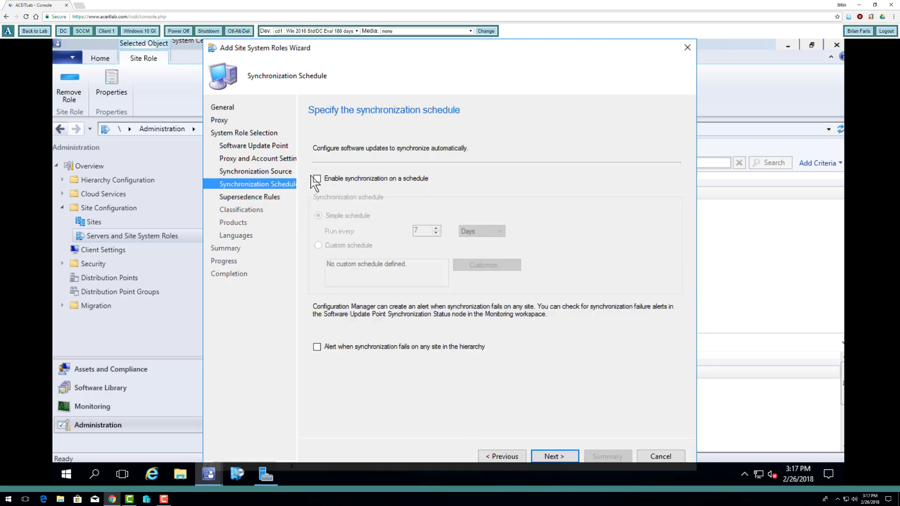
left_click(317, 179)
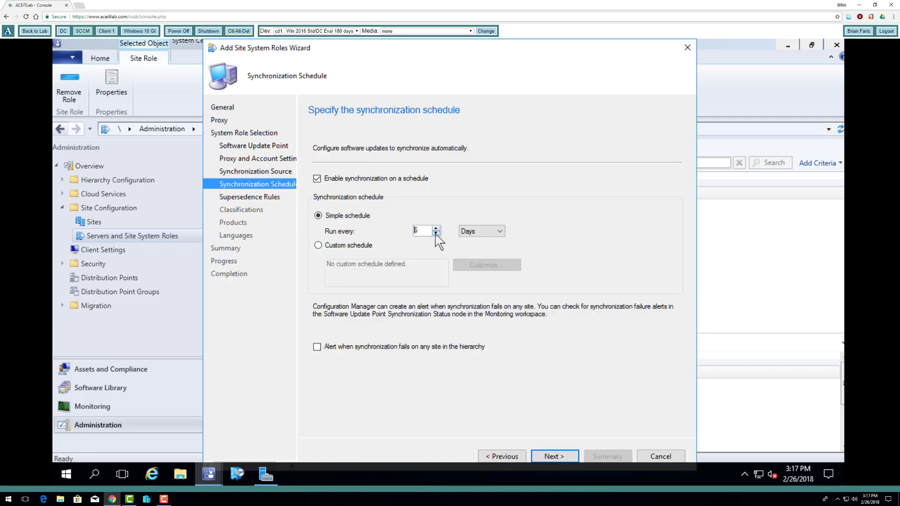
left_click(436, 233)
left_click(551, 458)
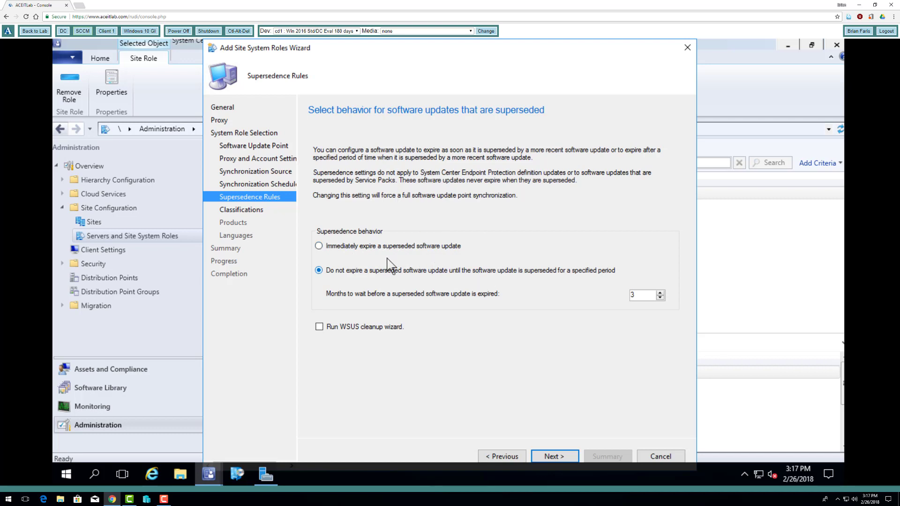
Set superseded software updates to expire immediately and accept the default software update classifications
left_click(319, 246)
left_click(548, 458)
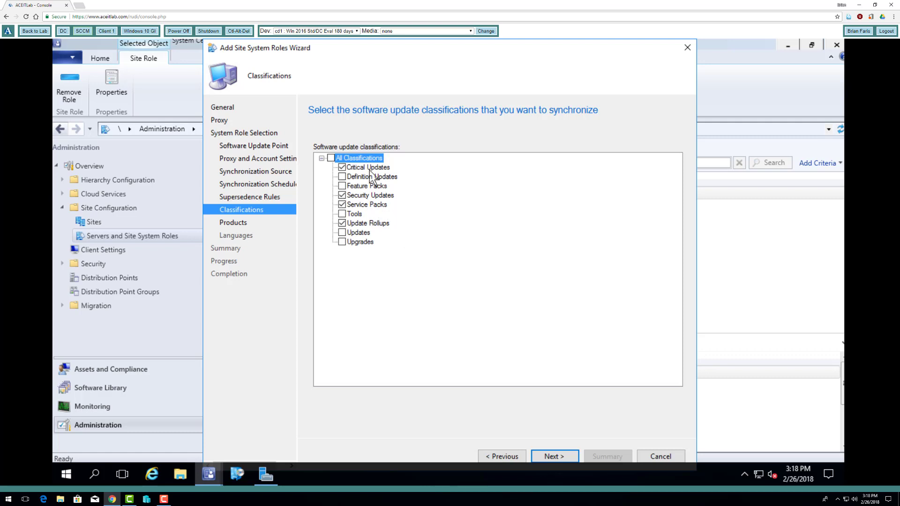
left_click(558, 456)
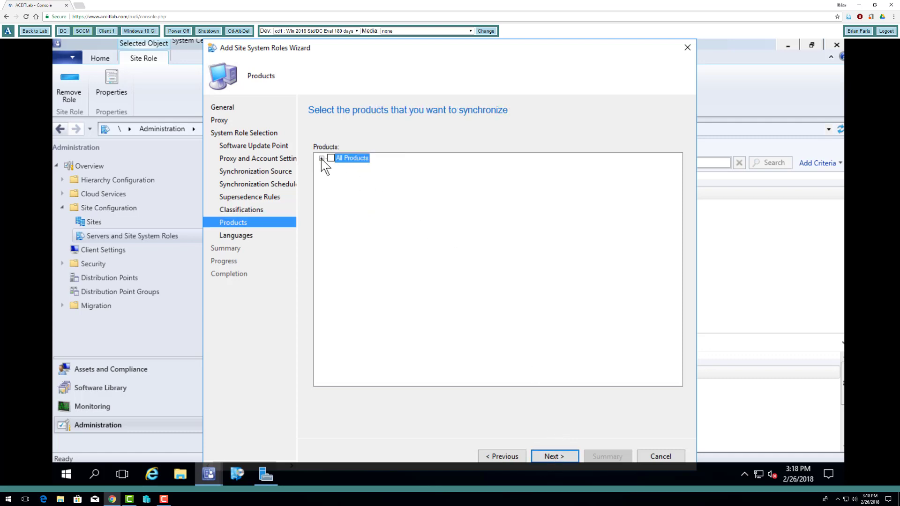
Choose Windows Server 2012 under Microsoft > Windows as a product to synchronize
left_click(322, 158)
left_click(333, 168)
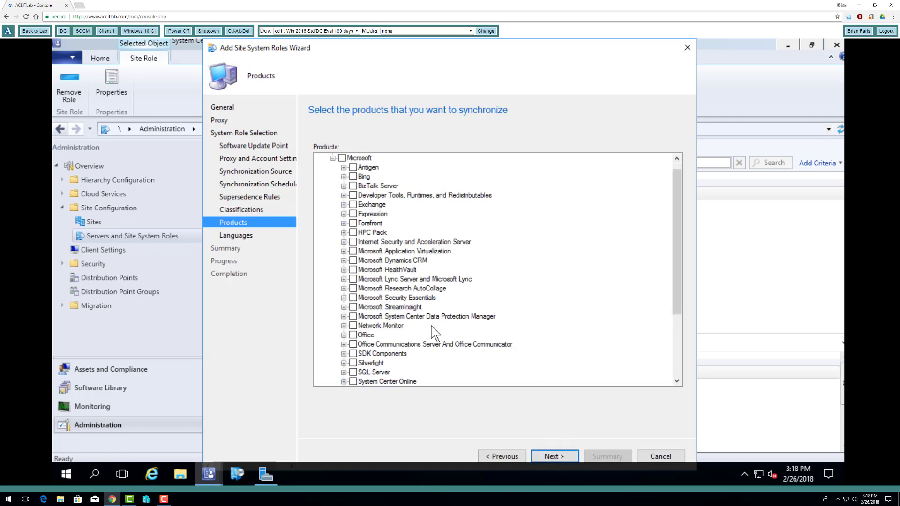
scroll(440, 328, "down", 4)
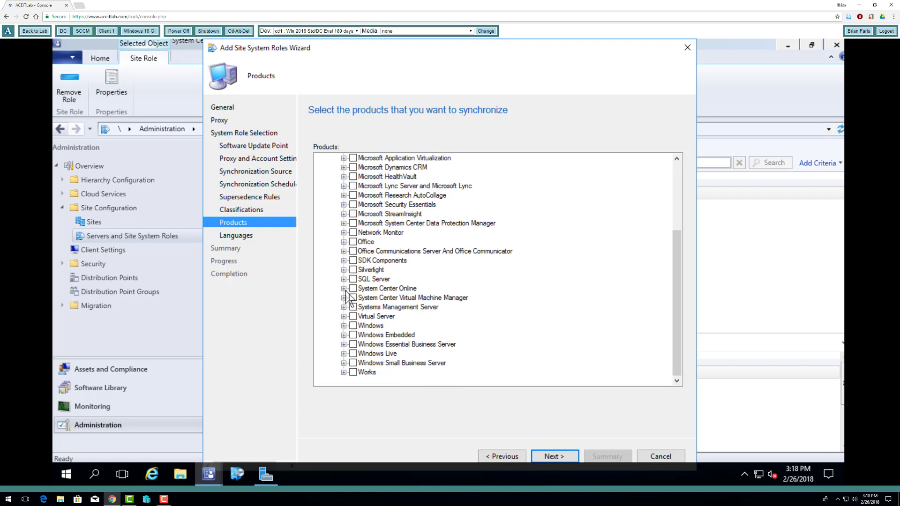
left_click(343, 325)
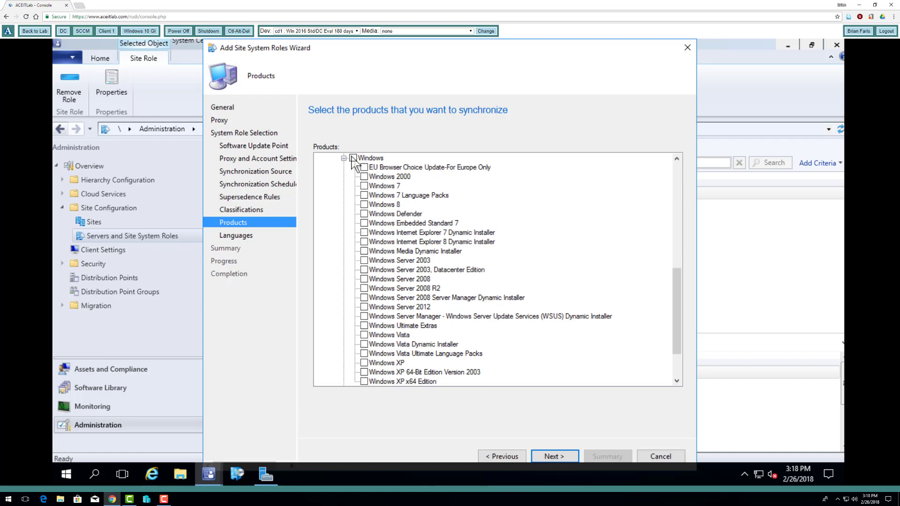
scroll(425, 297, "down", 2)
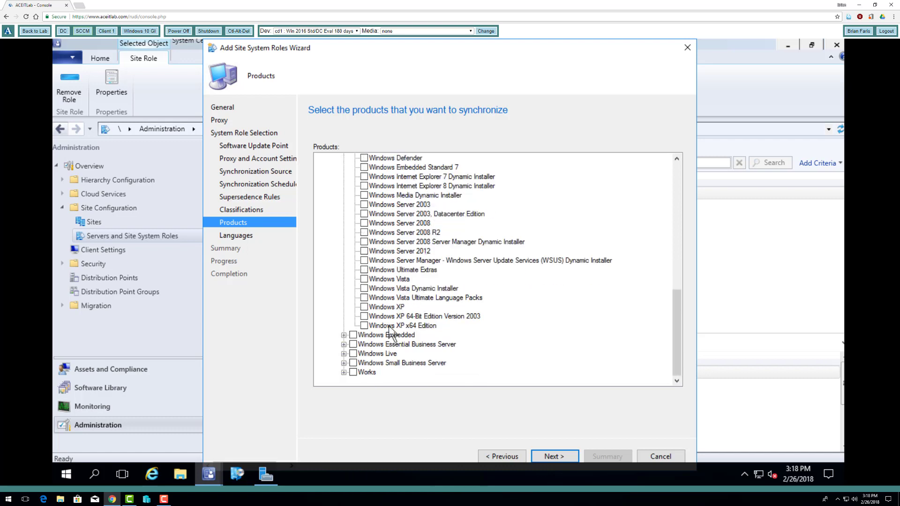
left_click(364, 251)
scroll(463, 302, "up", 2)
scroll(465, 309, "down", 1)
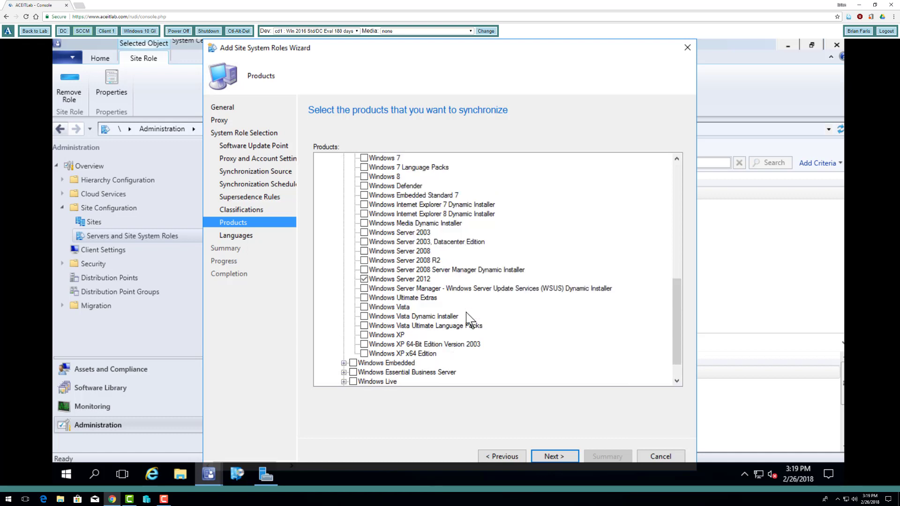
Accept the selected products and keep only English for synchronization by clearing Chinese (Simplified, China), French, German, Japanese and Russian
scroll(419, 312, "down", 1)
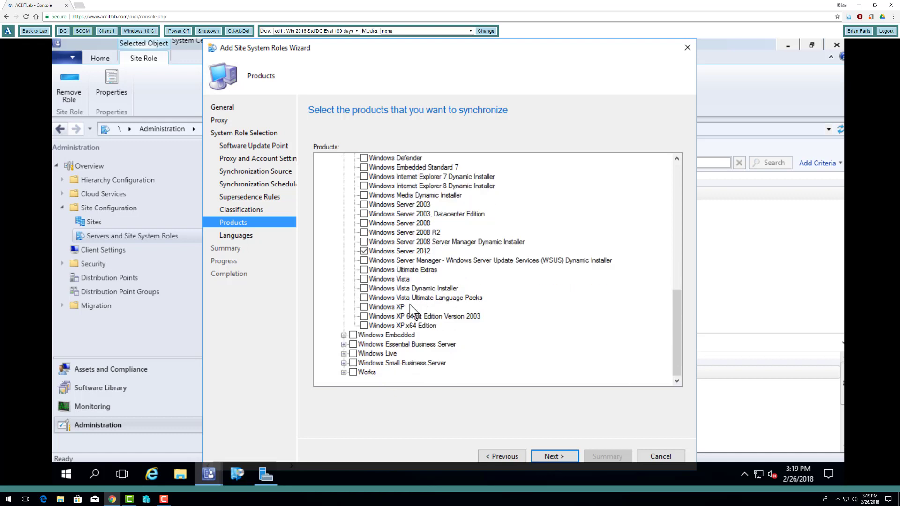
left_click(551, 456)
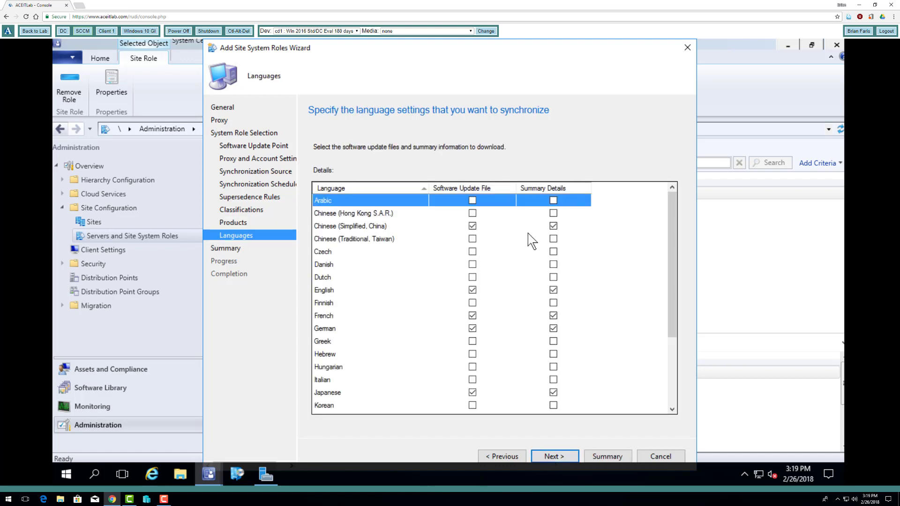
left_click(473, 226)
left_click(552, 228)
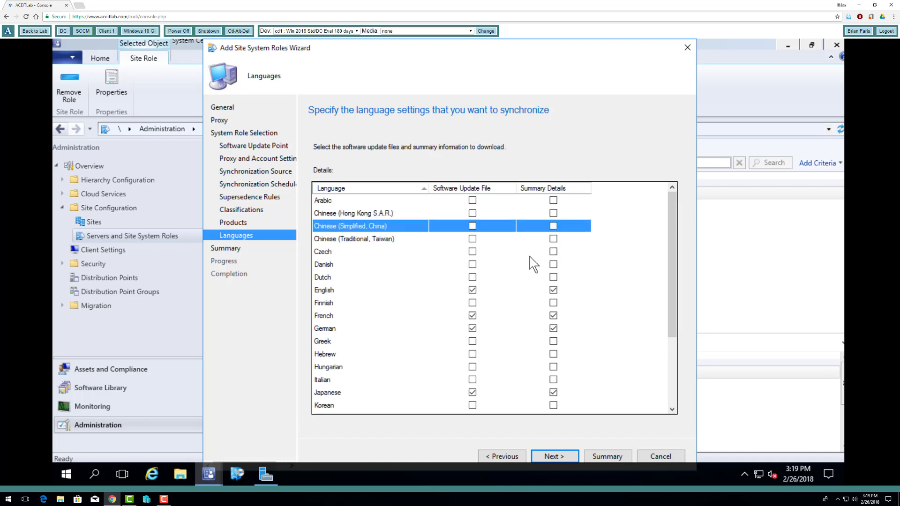
left_click(472, 316)
left_click(553, 315)
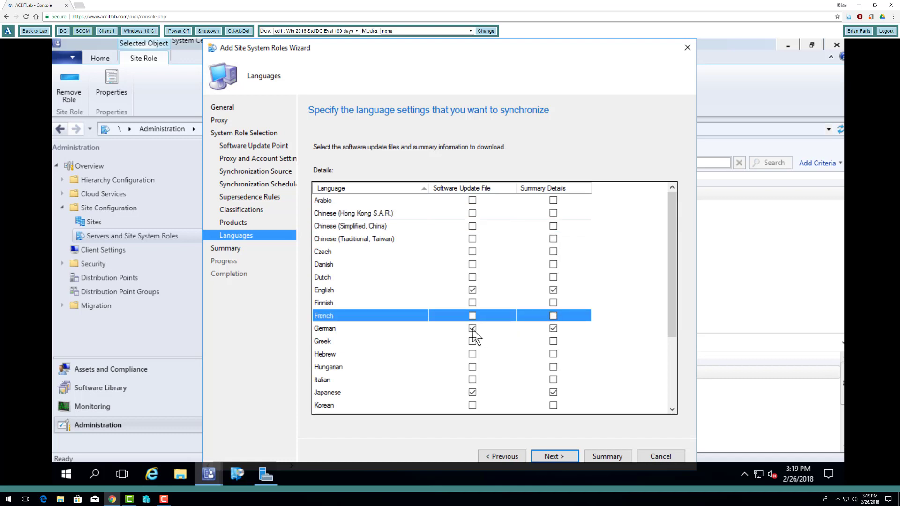
left_click(472, 328)
left_click(472, 392)
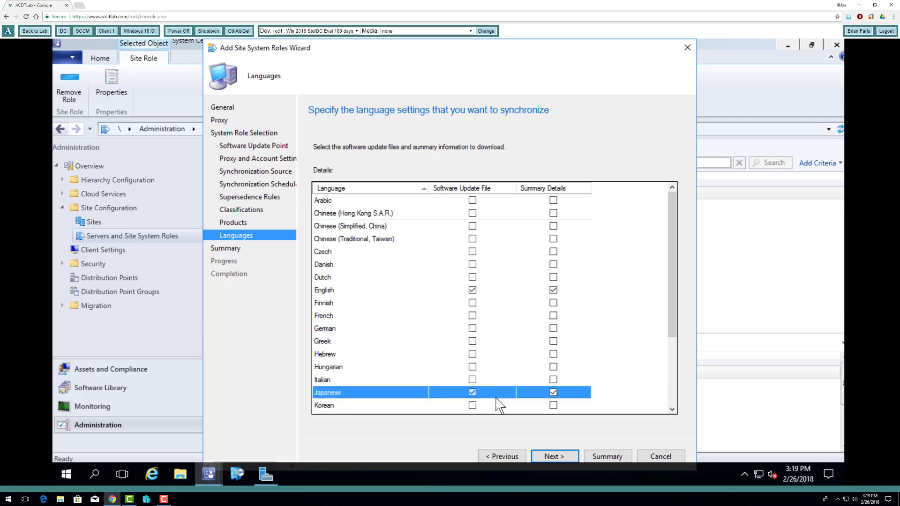
scroll(548, 394, "down", 3)
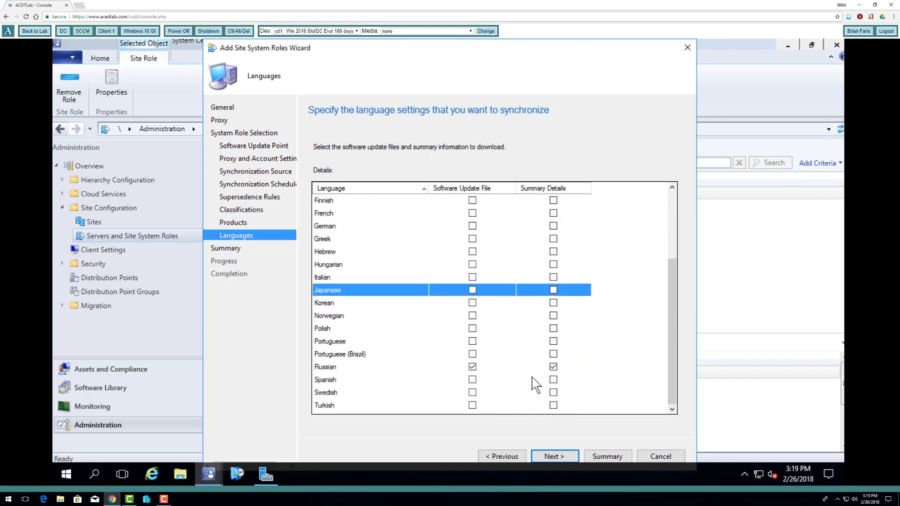
left_click(472, 366)
left_click(553, 367)
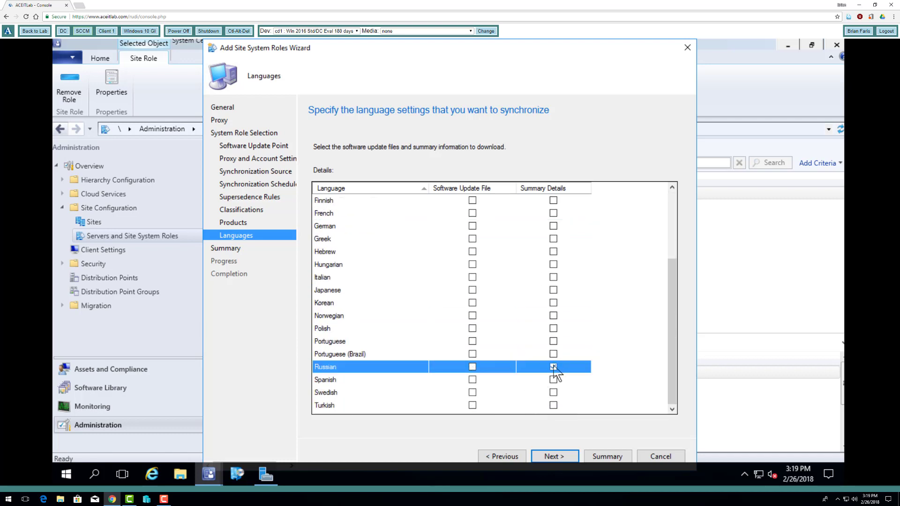
Confirm the software update point settings, let the role installation run, and close the completed wizard
left_click(558, 455)
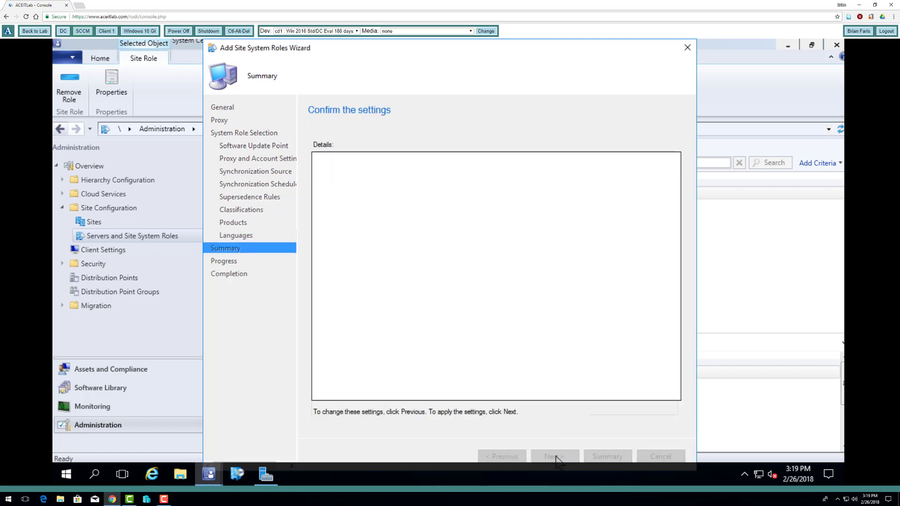
left_click(557, 457)
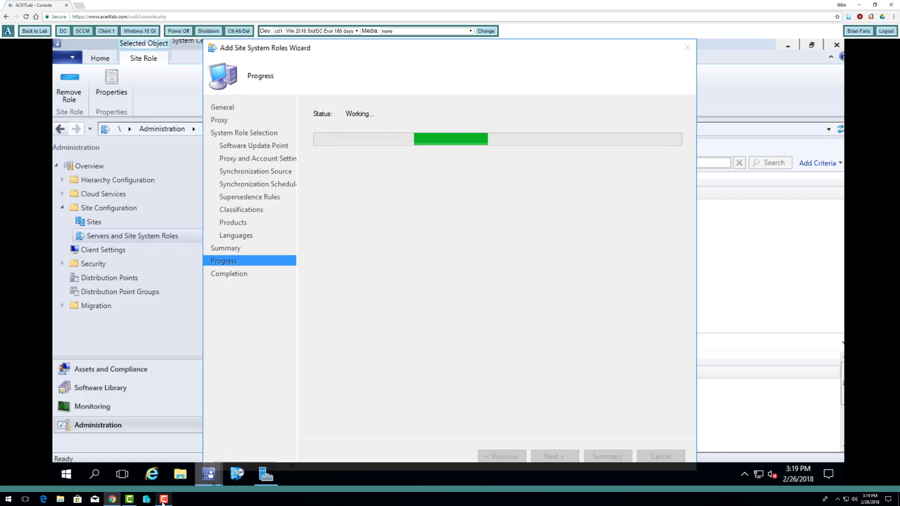
mouse_move(210, 473)
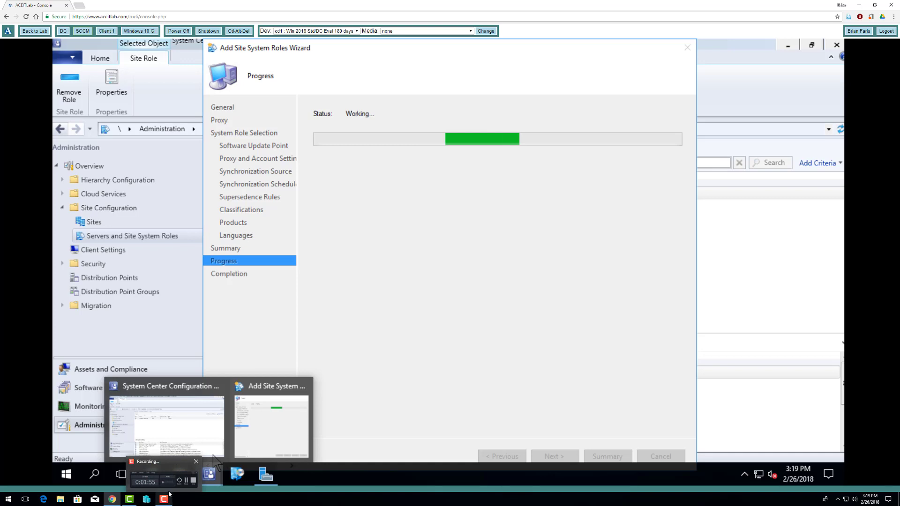
left_click(174, 469)
left_click(867, 467)
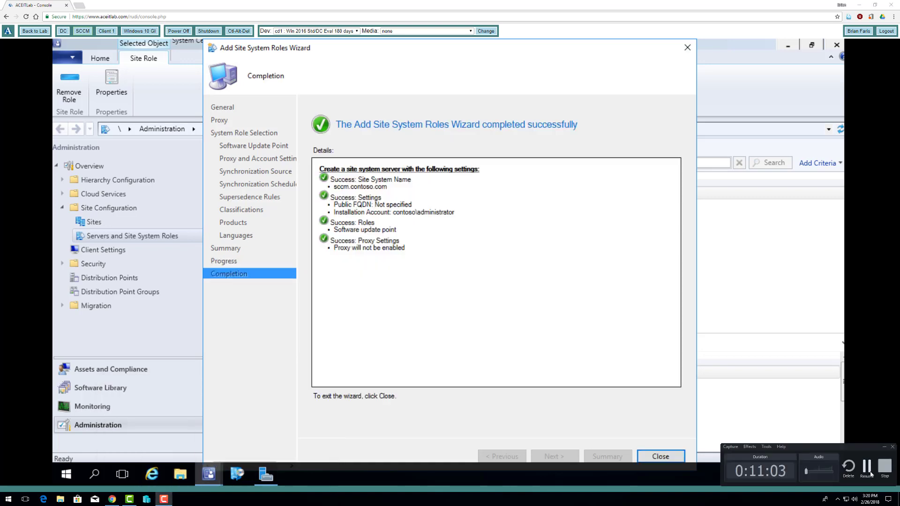
left_click(867, 467)
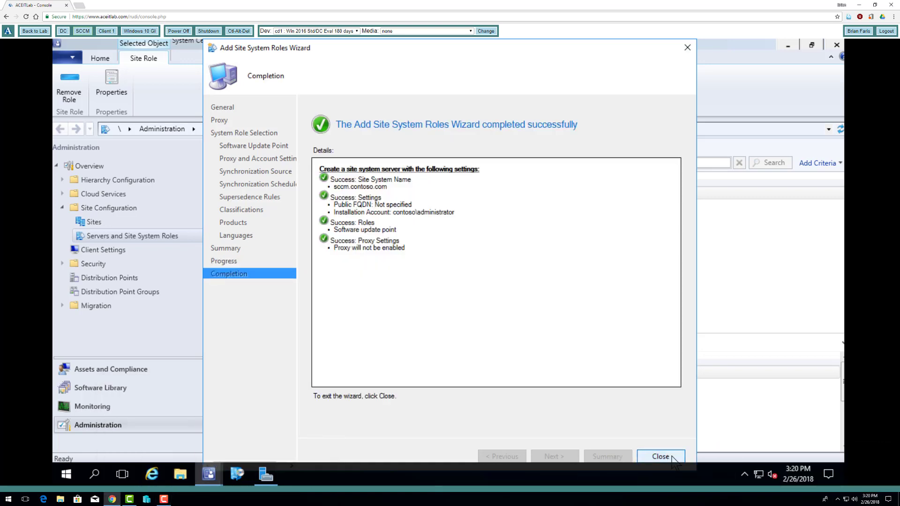
left_click(673, 458)
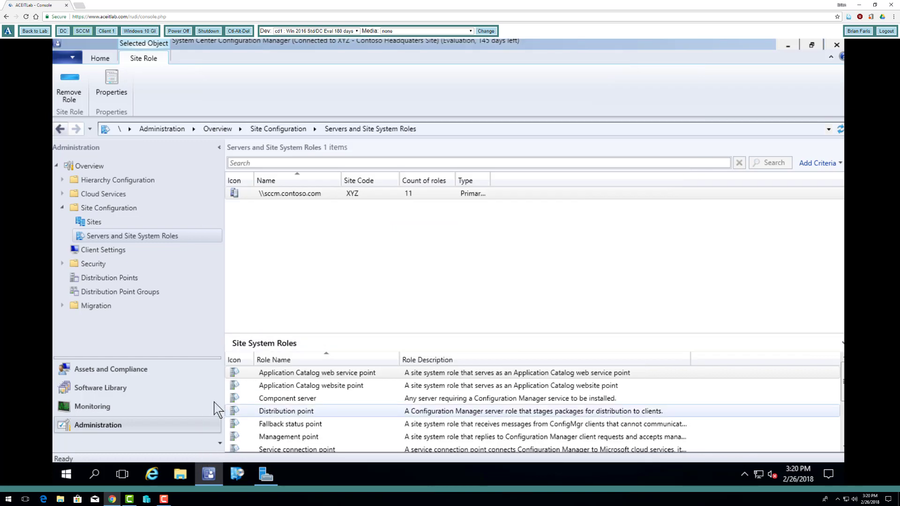
Examine All Software Updates, Software Update Groups, Deployment Packages and Automatic Deployment Rules under Software Updates in the Software Library
left_click(95, 390)
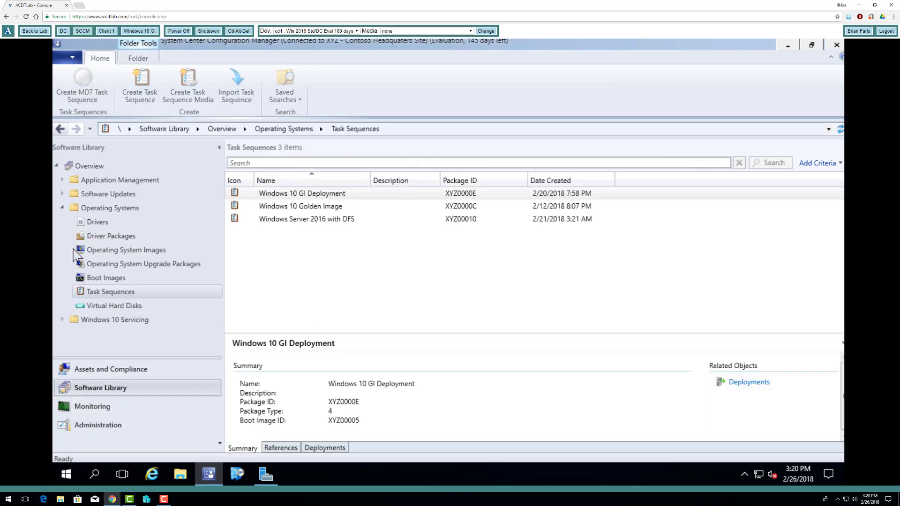
left_click(62, 193)
left_click(108, 193)
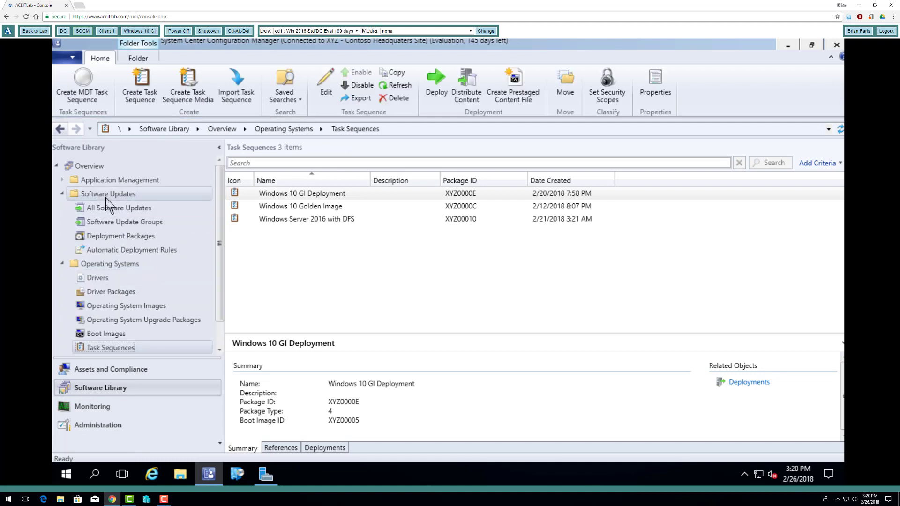
left_click(116, 209)
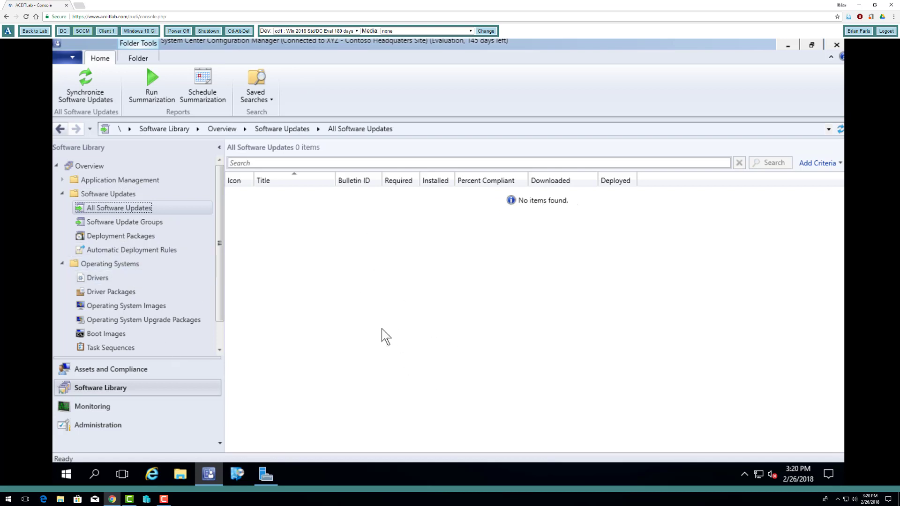
left_click(137, 223)
left_click(143, 237)
left_click(146, 252)
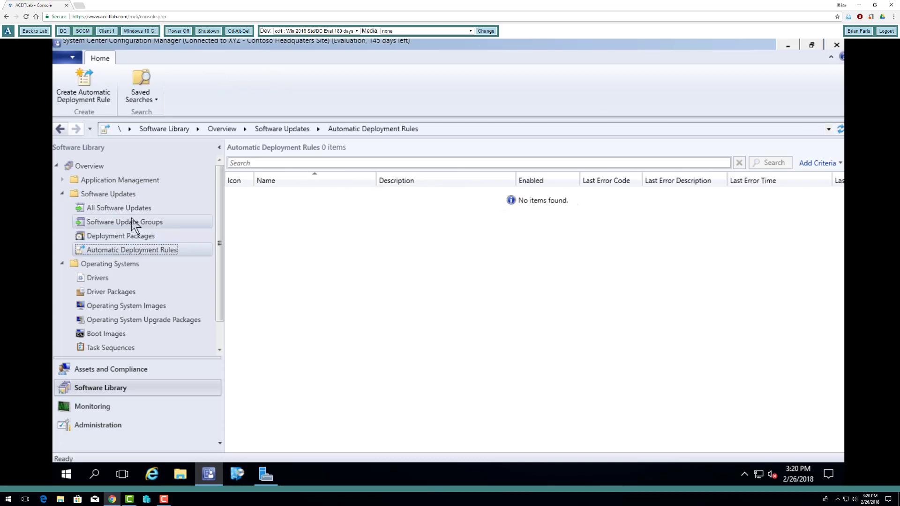
left_click(131, 225)
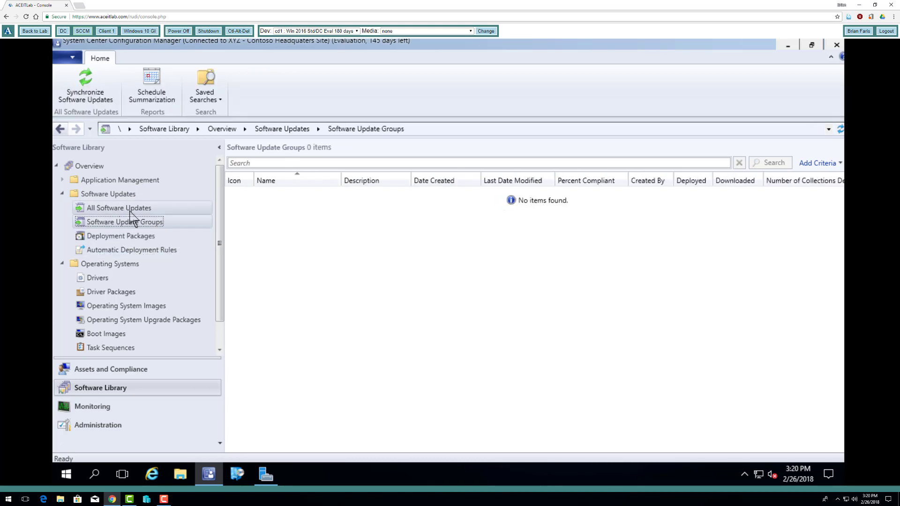
left_click(130, 209)
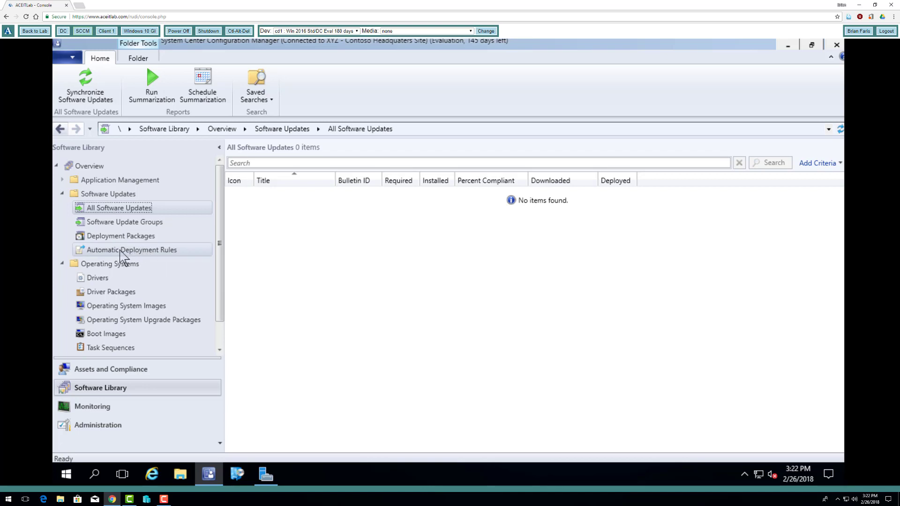
Start creating a new automatic deployment rule under Software Updates
left_click(132, 255)
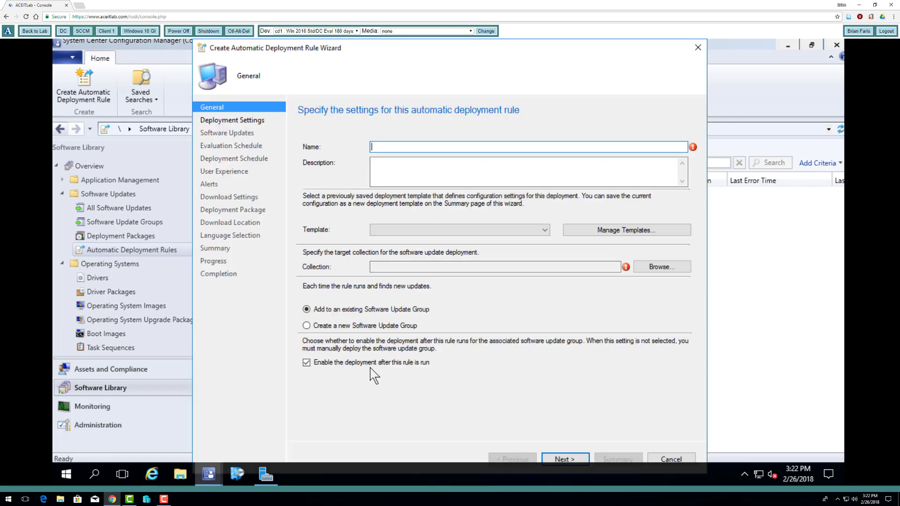
Switch to File Explorer and create a folder named Security Updates in C:\SourceFiles
left_click(180, 477)
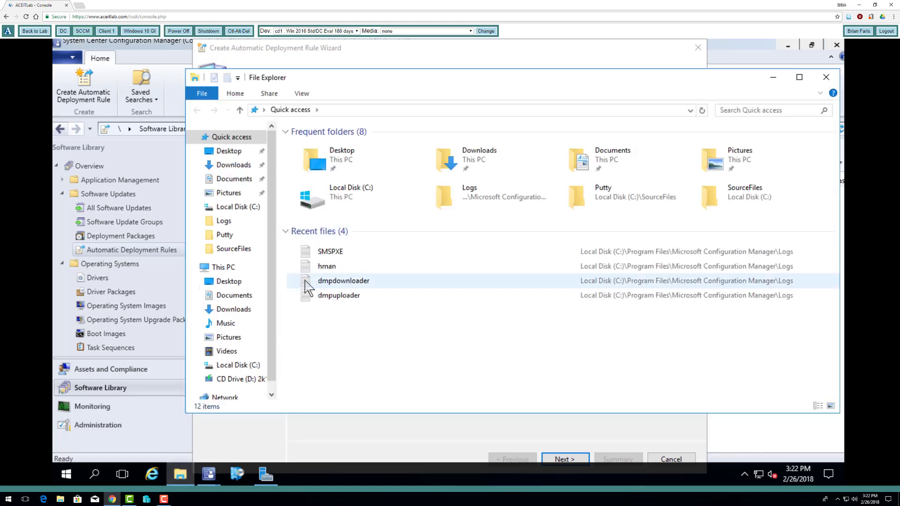
left_click(239, 365)
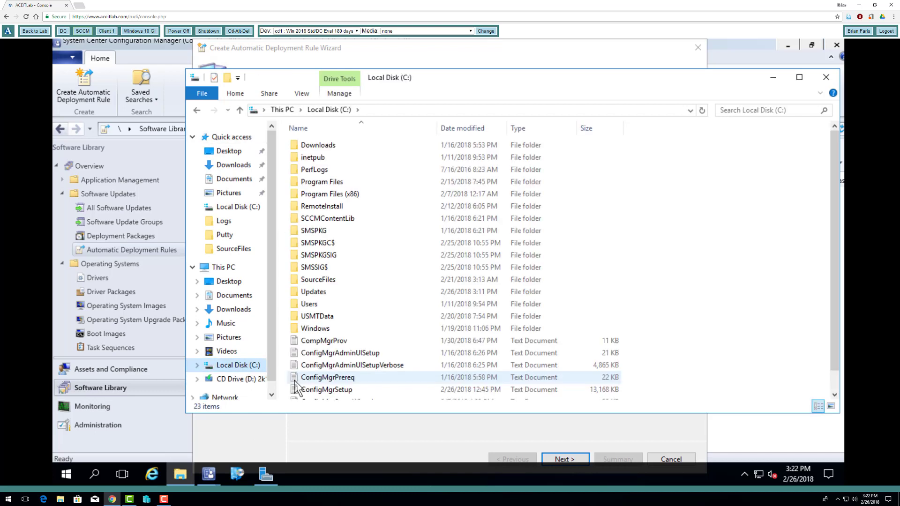
double_click(324, 280)
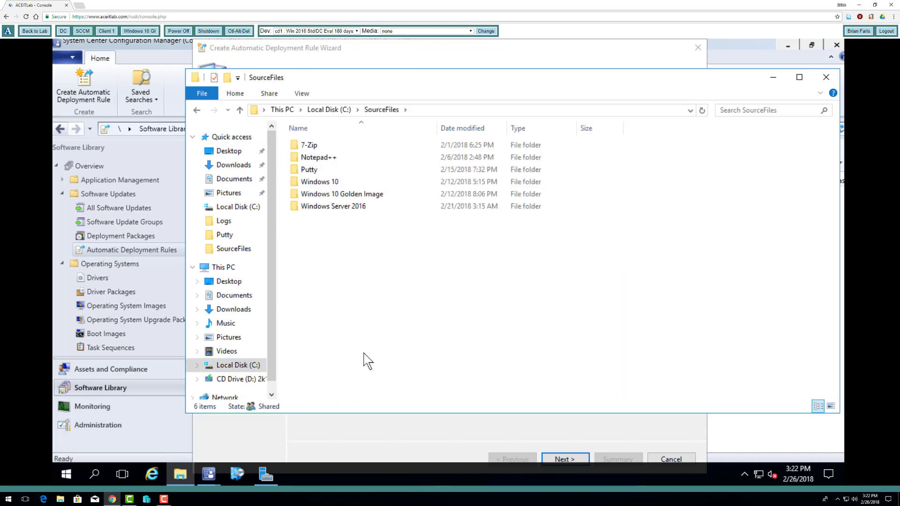
right_click(327, 284)
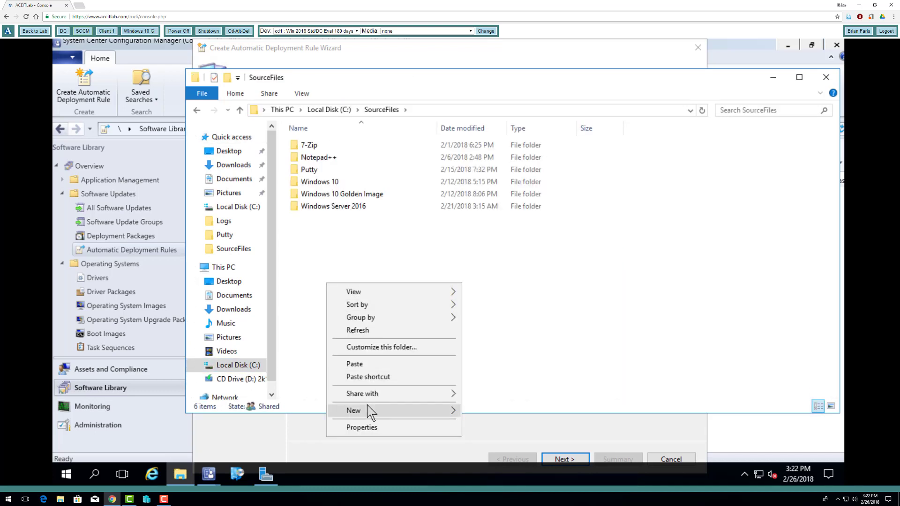
mouse_move(375, 410)
left_click(500, 329)
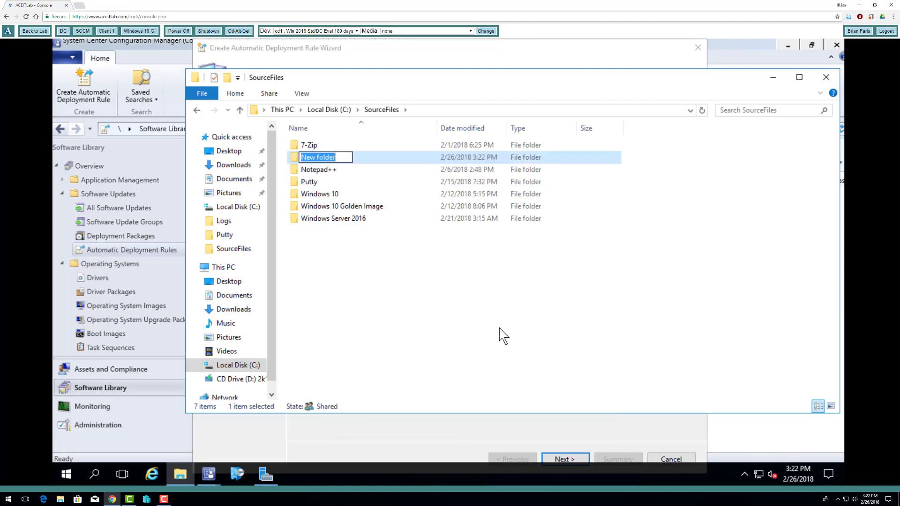
type("Secu")
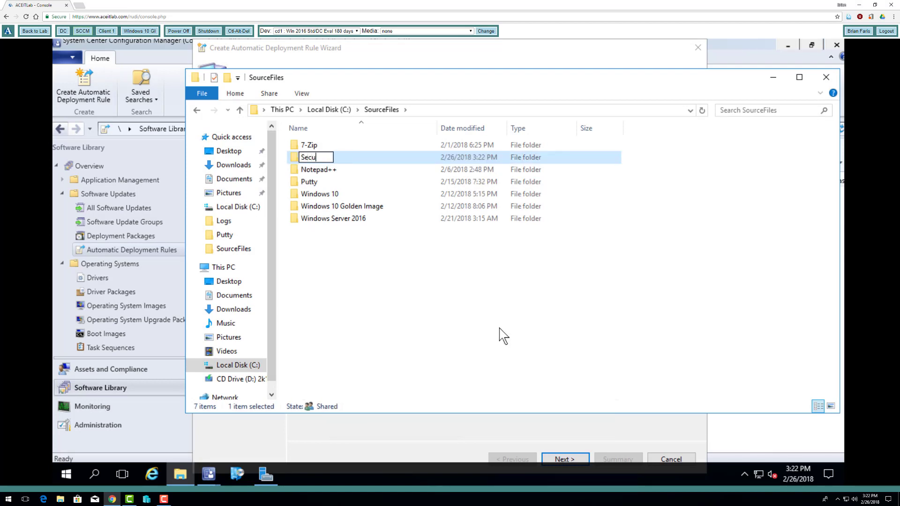
type("rity Updat")
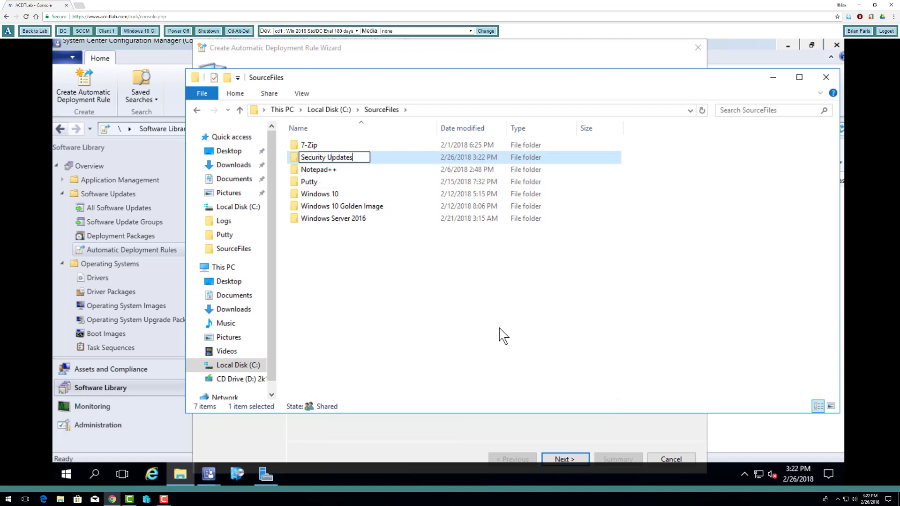
type("es")
key("Return")
Create a subfolder named Automatic inside the Security Updates folder
double_click(355, 183)
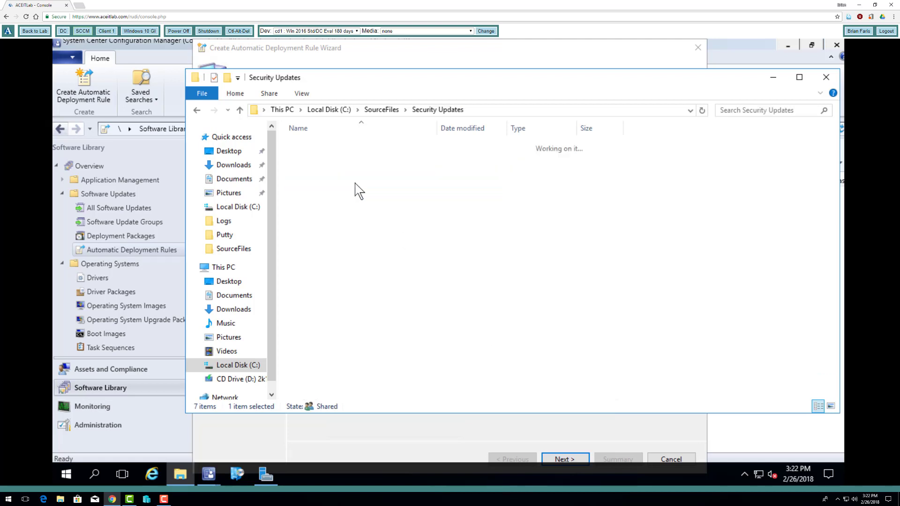
right_click(331, 192)
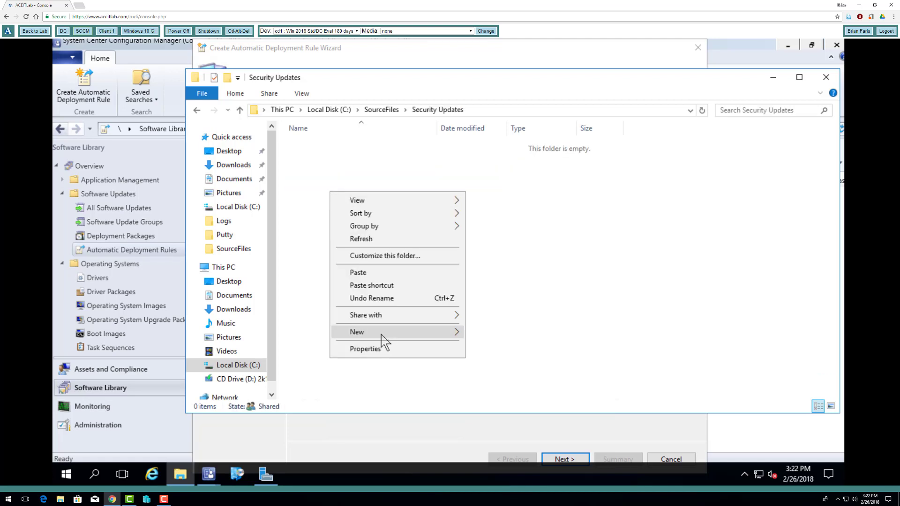
mouse_move(438, 334)
left_click(499, 333)
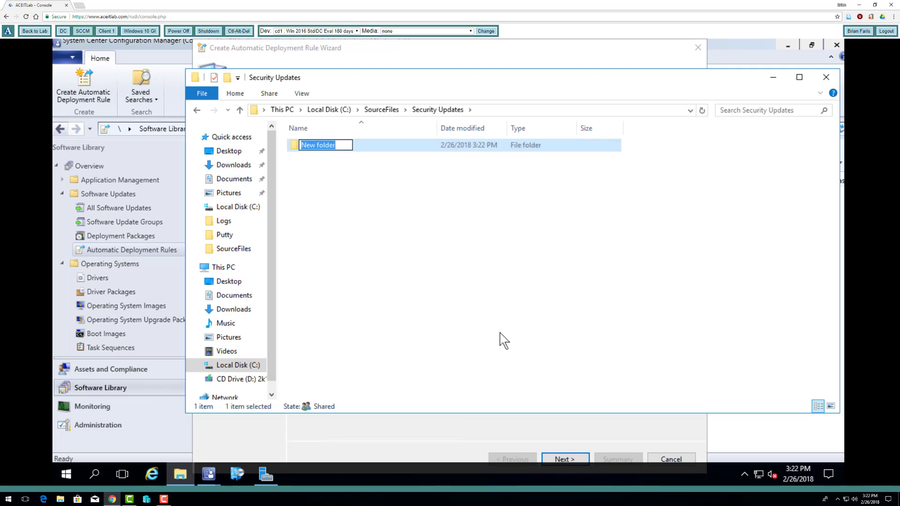
type("Automatic")
key("Return")
Add a subfolder named Manual alongside Automatic in Security Updates, and go back to the SourceFiles folder
right_click(362, 234)
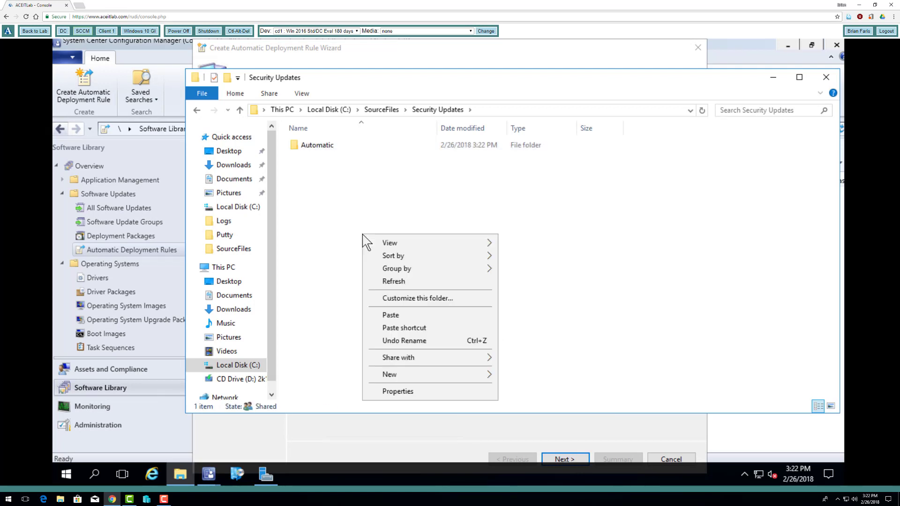
mouse_move(411, 374)
left_click(510, 375)
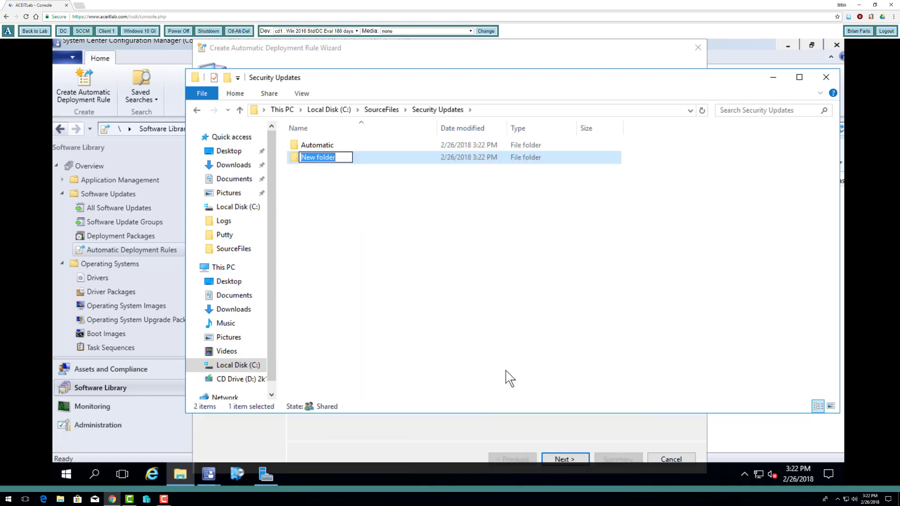
type("Manual")
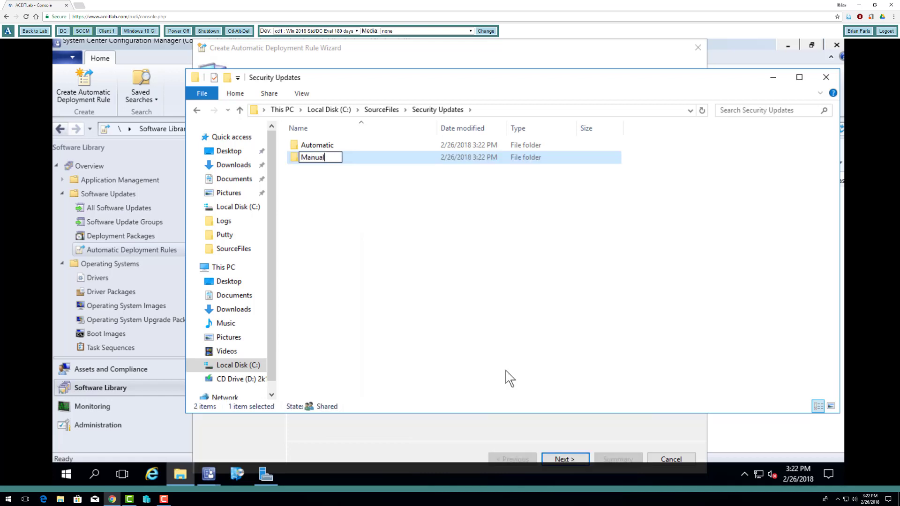
left_click(465, 344)
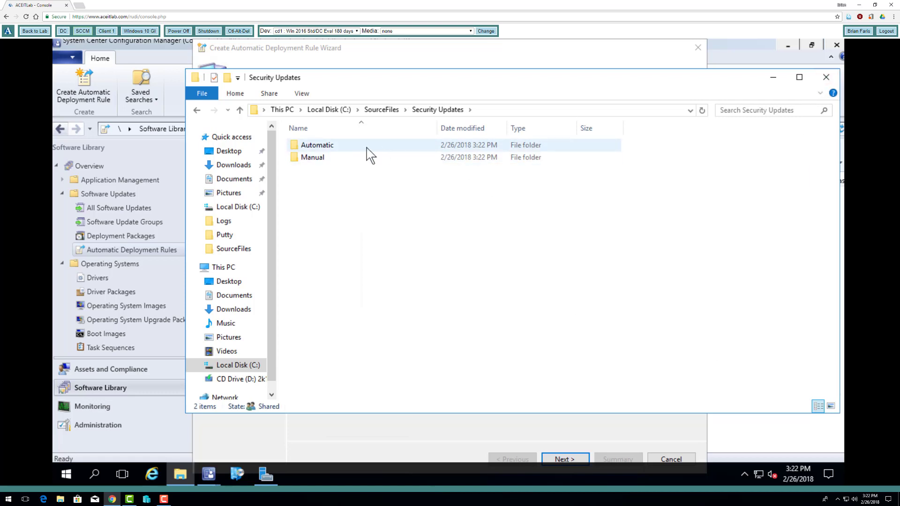
left_click(383, 109)
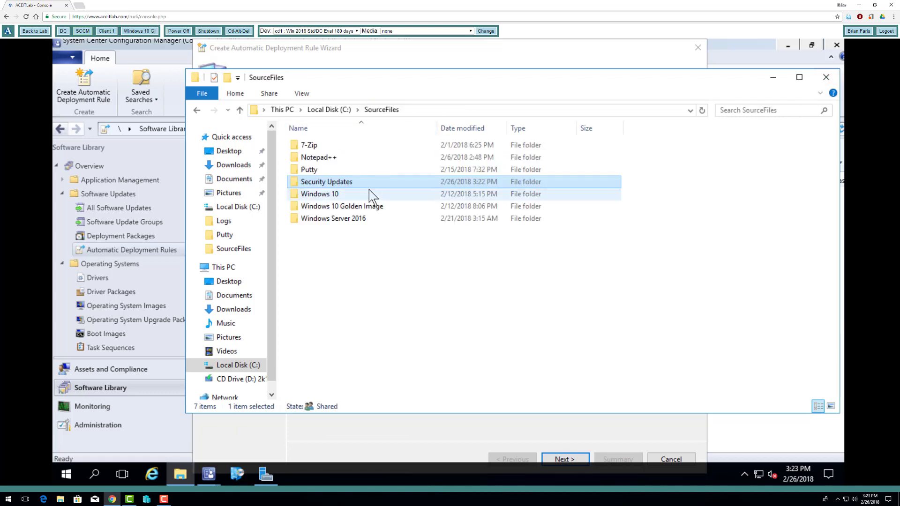
Check the Automatic and Manual subfolders in the Security Updates folder, and close File Explorer to return to the deployment rule wizard
double_click(317, 183)
left_click(314, 146)
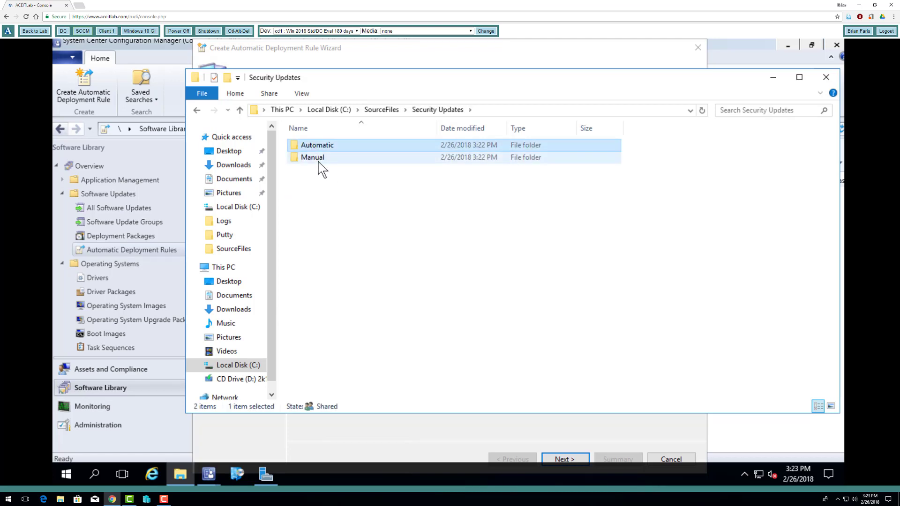
left_click(312, 157)
left_click(825, 77)
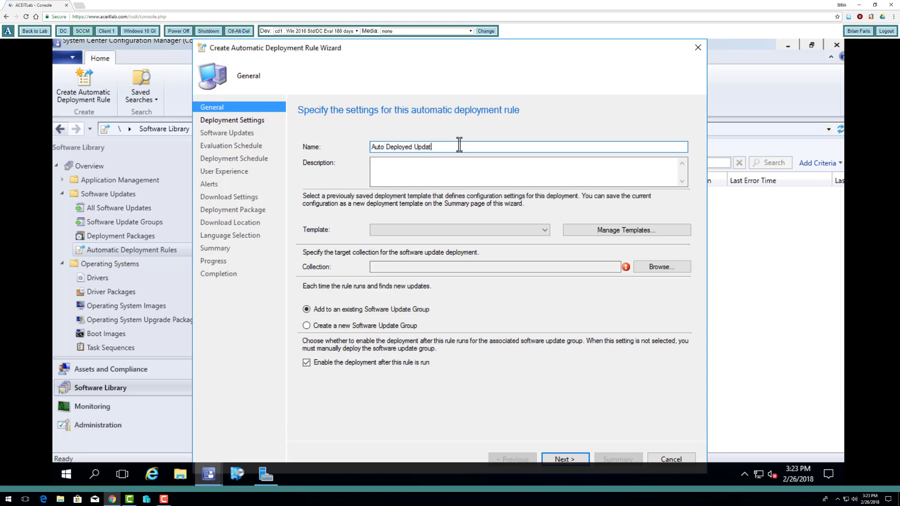
Name the rule Auto Deployed Updates and choose the Clients device collection as its deployment target
left_click(660, 268)
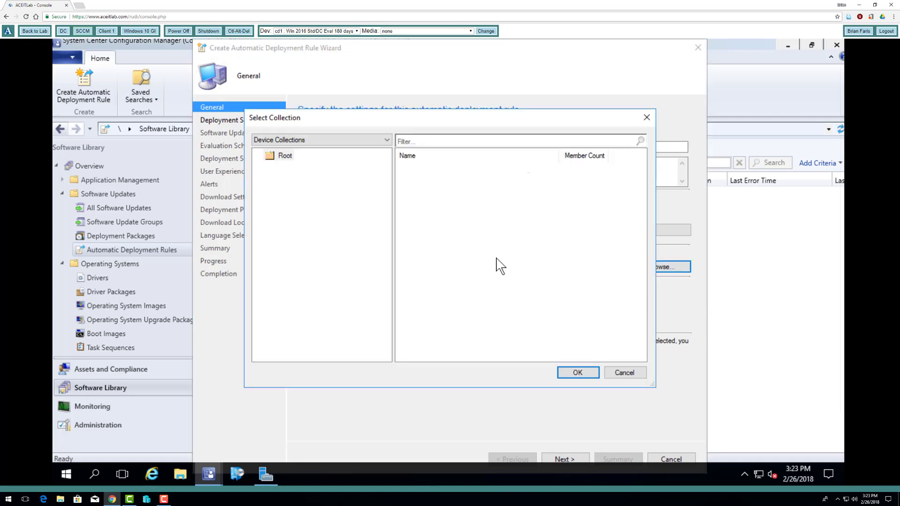
left_click(431, 188)
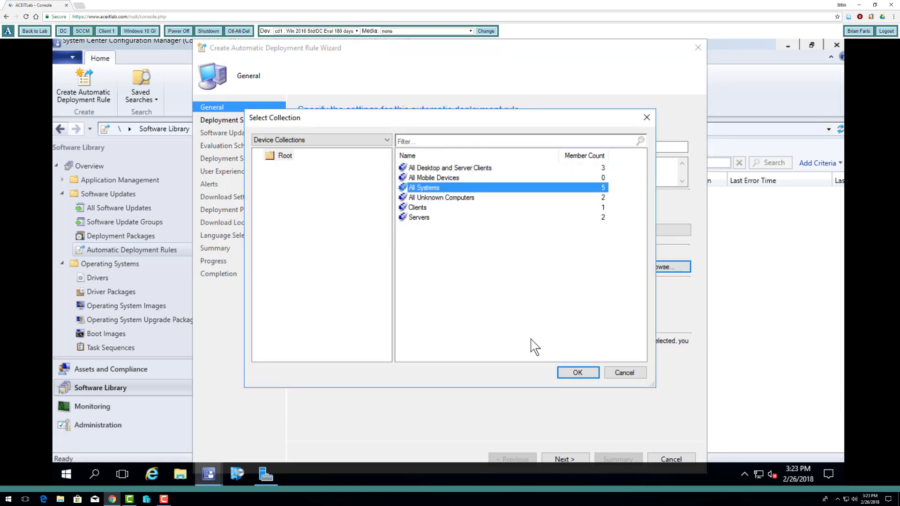
left_click(418, 208)
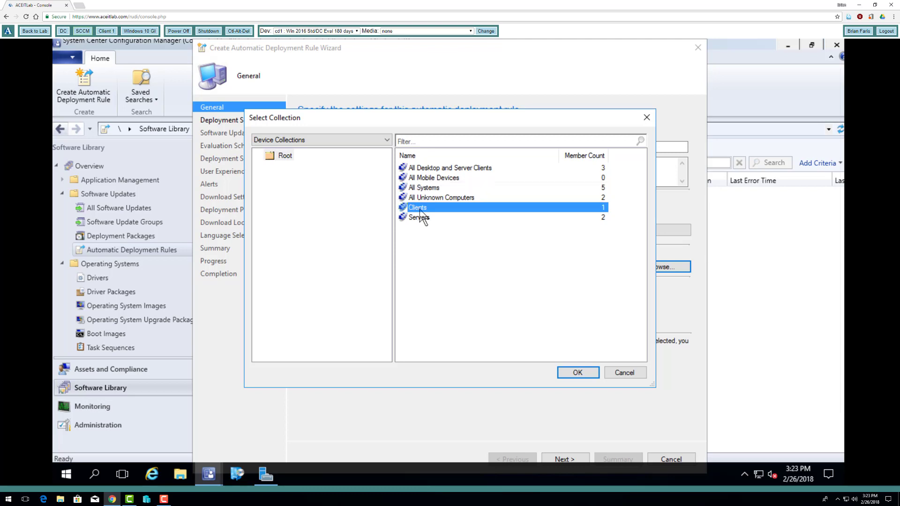
left_click(577, 373)
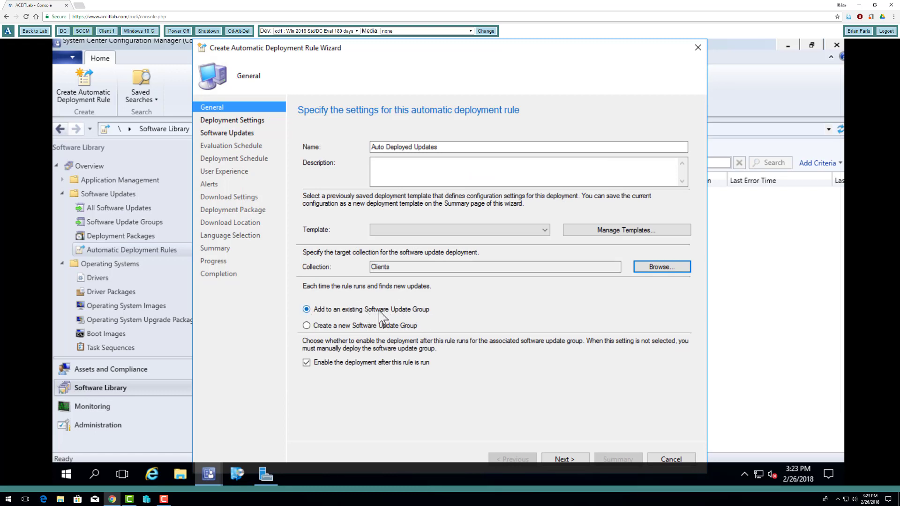
Have the rule create a new Software Update Group and use Wake-on-LAN to wake up clients for required deployments
left_click(323, 326)
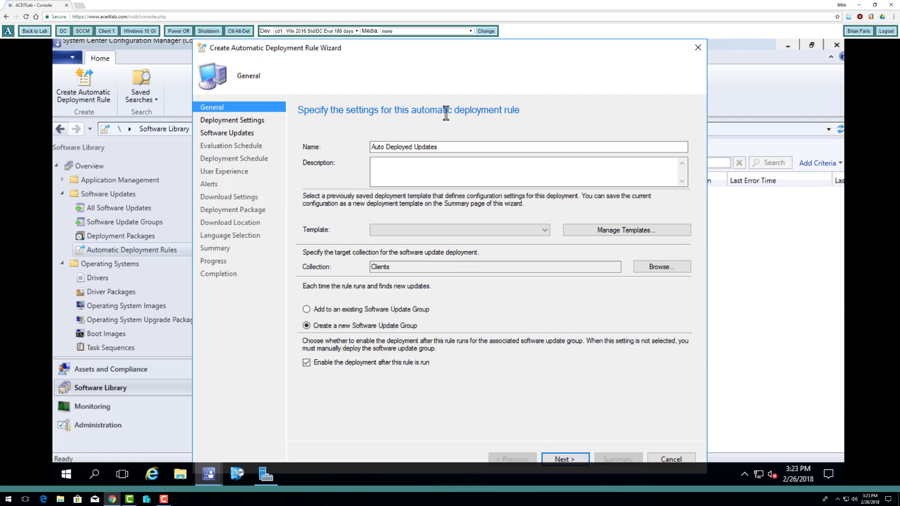
left_click(580, 462)
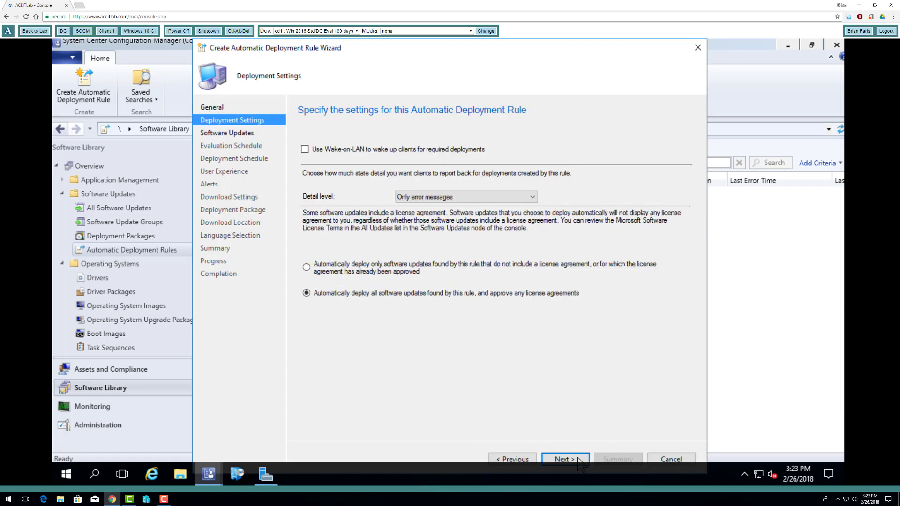
left_click(305, 149)
left_click(566, 457)
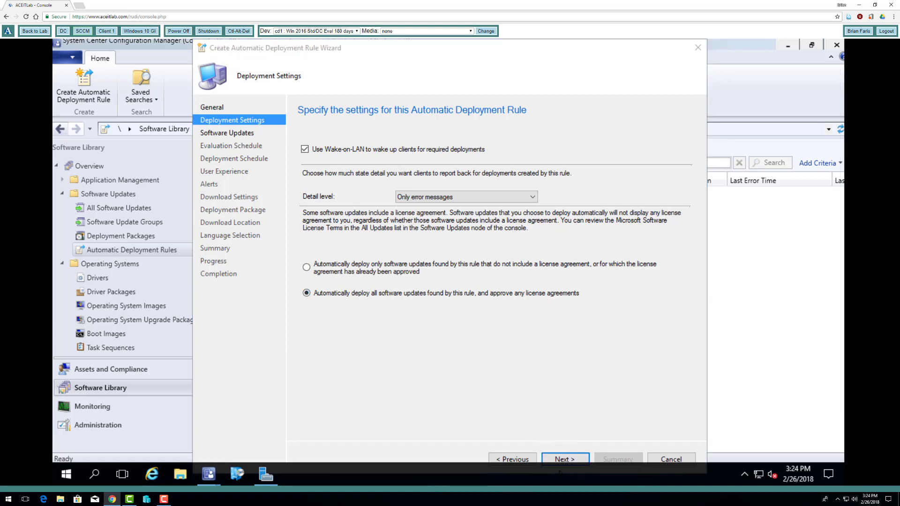
left_click(566, 457)
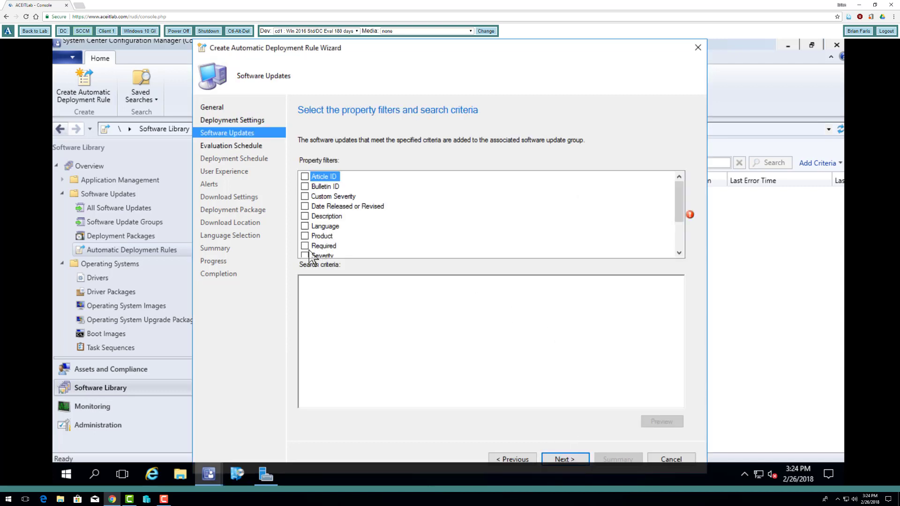
Enable the Severity and Required property filters for the software updates the rule selects
scroll(384, 247, "down", 1)
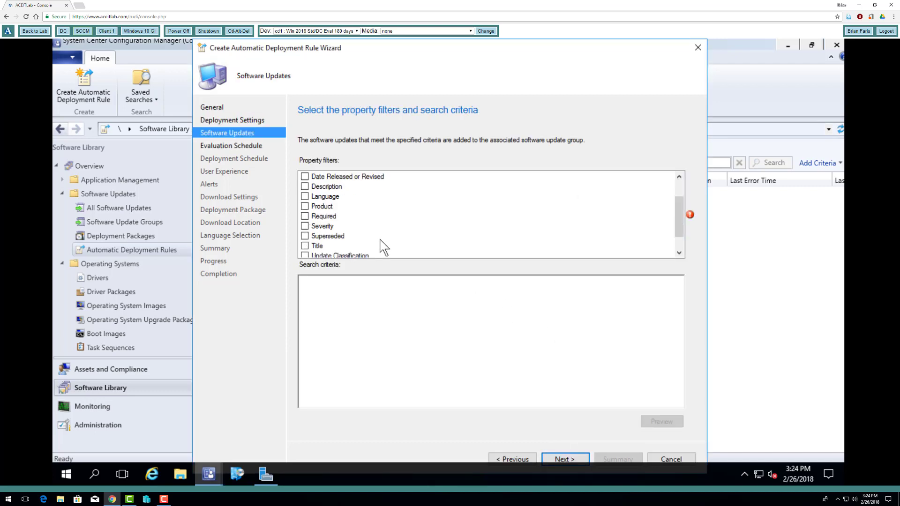
left_click(305, 226)
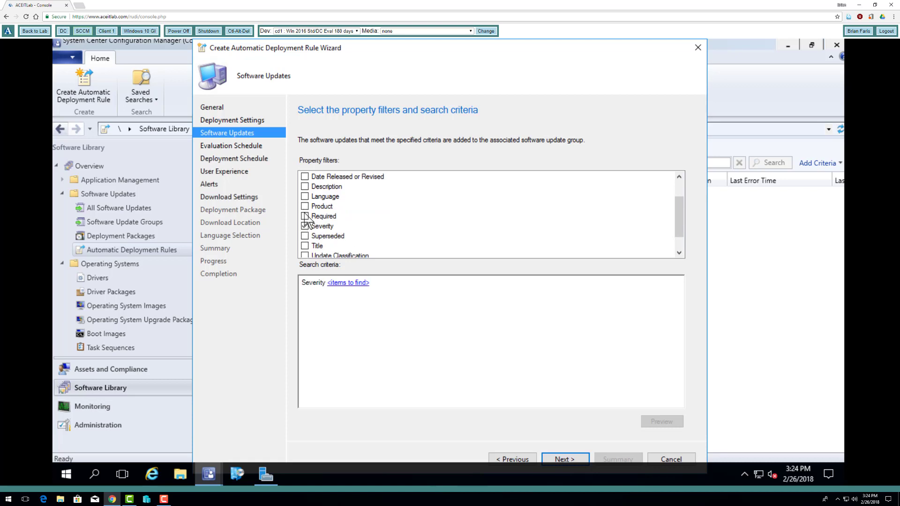
left_click(305, 216)
scroll(408, 218, "up", 1)
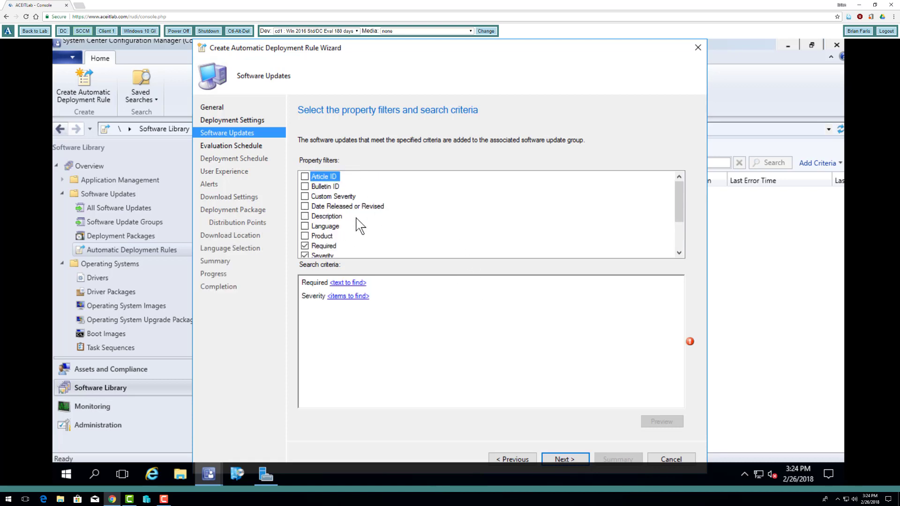
scroll(358, 244, "down", 1)
scroll(356, 225, "down", 1)
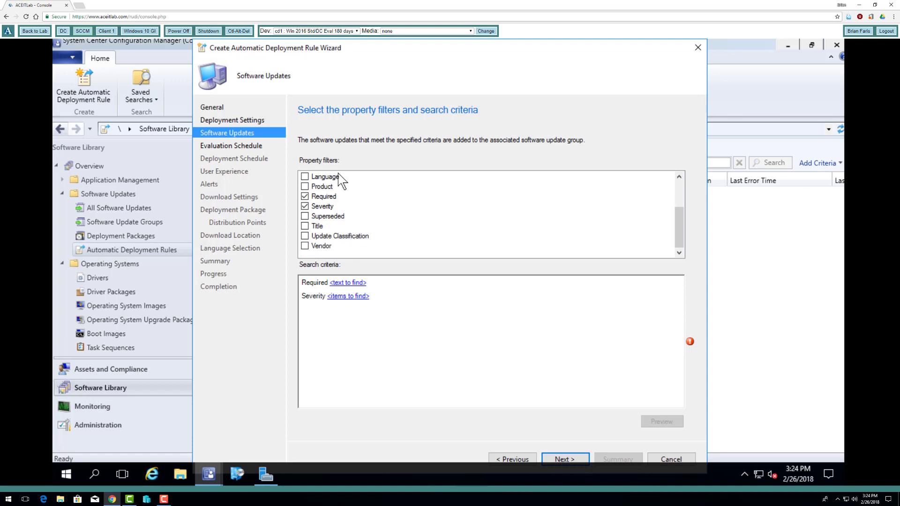
scroll(351, 239, "up", 2)
scroll(345, 232, "down", 2)
Set the search text of the Required criterion to 1
left_click(349, 283)
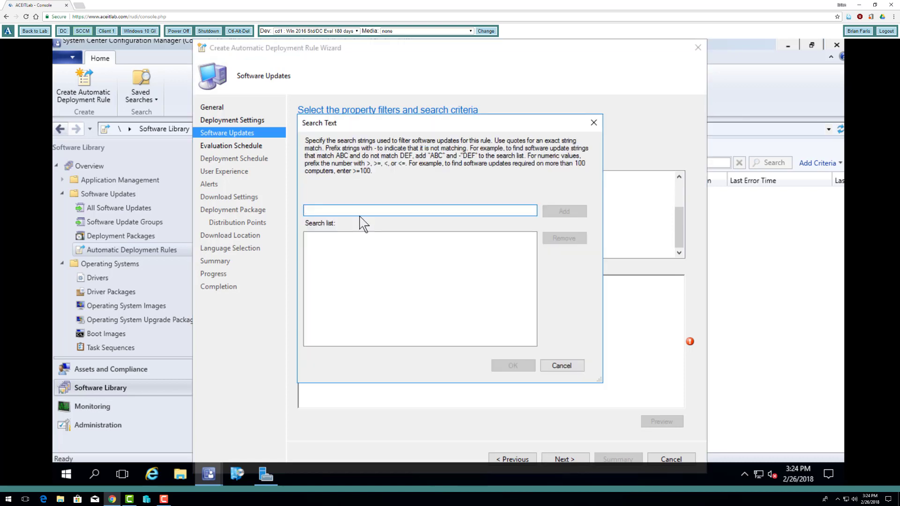
type("1")
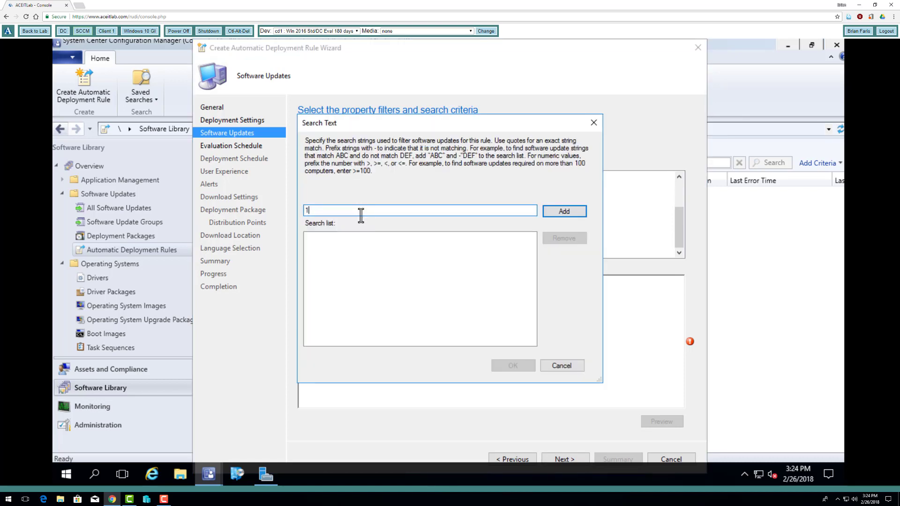
left_click(564, 211)
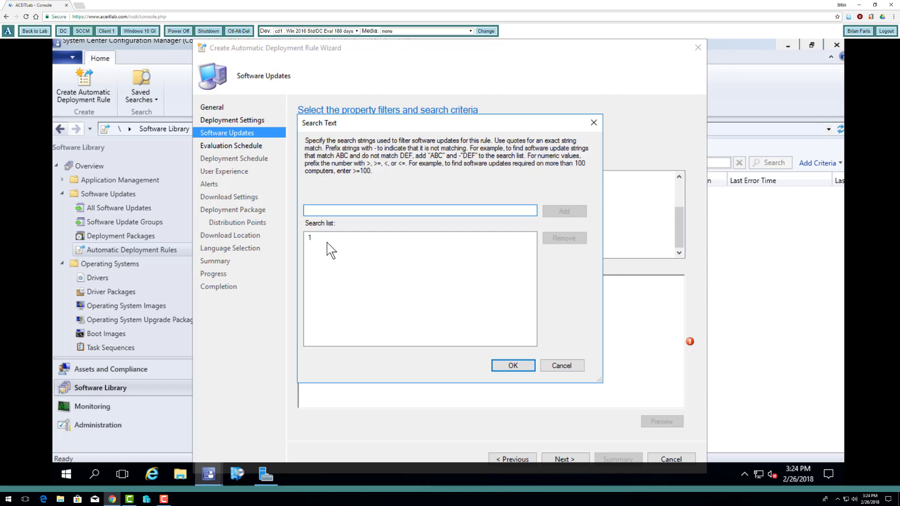
left_click(515, 367)
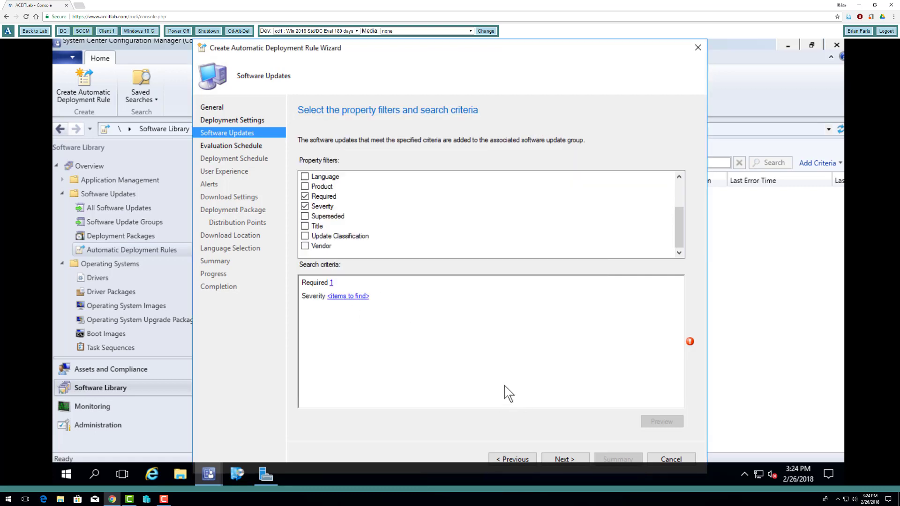
Set the Severity criterion to Critical and proceed to the evaluation schedule
left_click(347, 296)
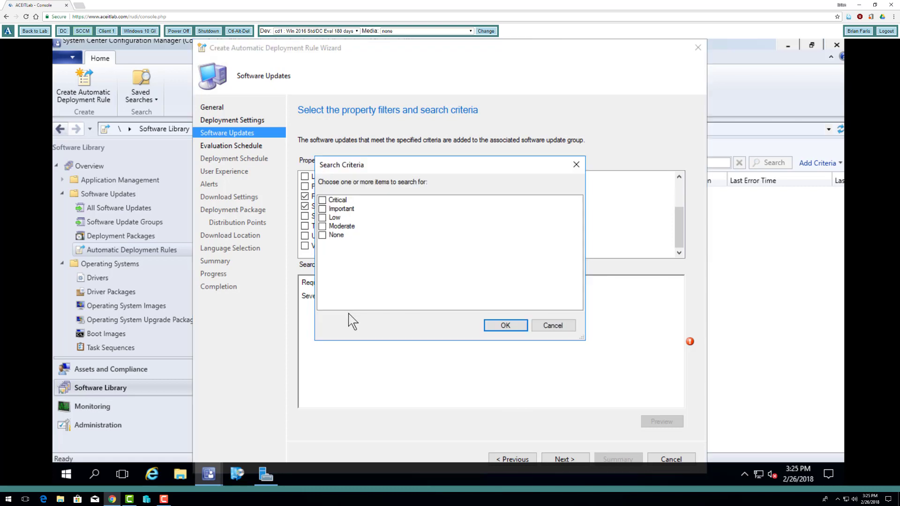
left_click(323, 201)
left_click(504, 327)
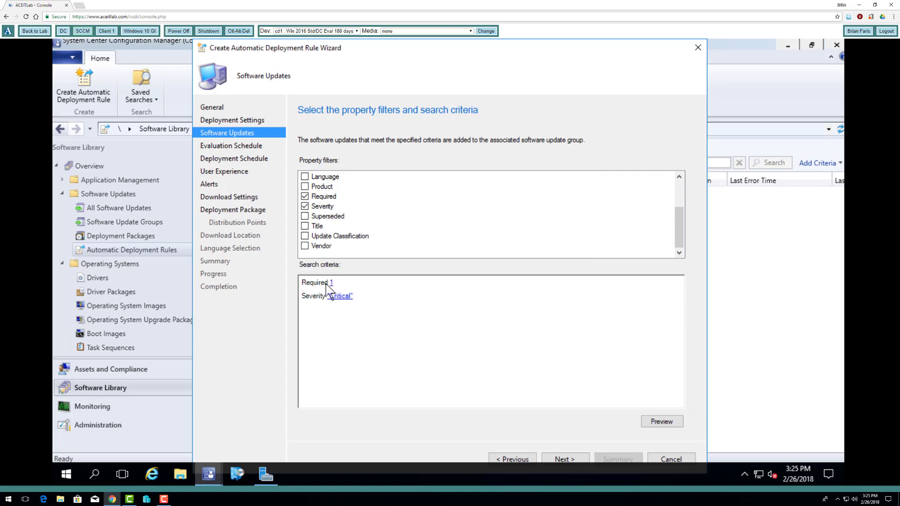
left_click(564, 459)
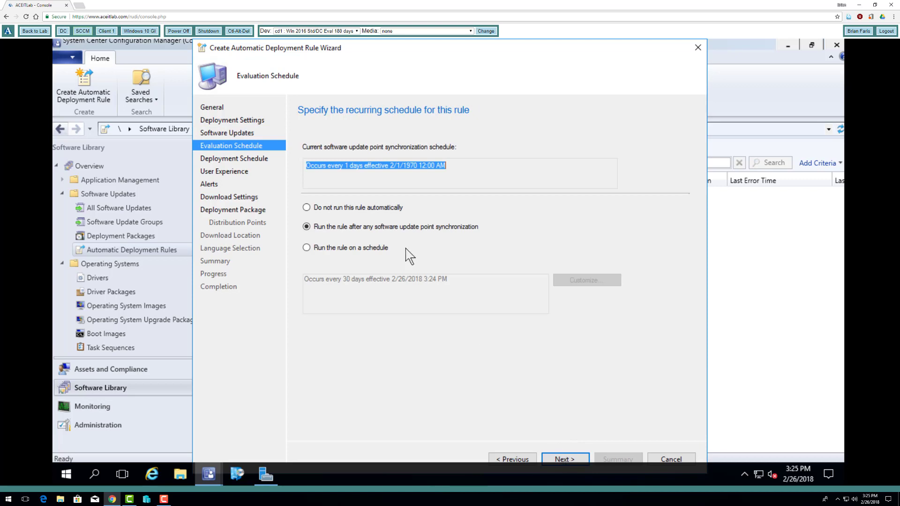
Run the rule on a custom schedule that recurs every 1 day, and proceed to the deployment schedule
left_click(328, 248)
left_click(609, 284)
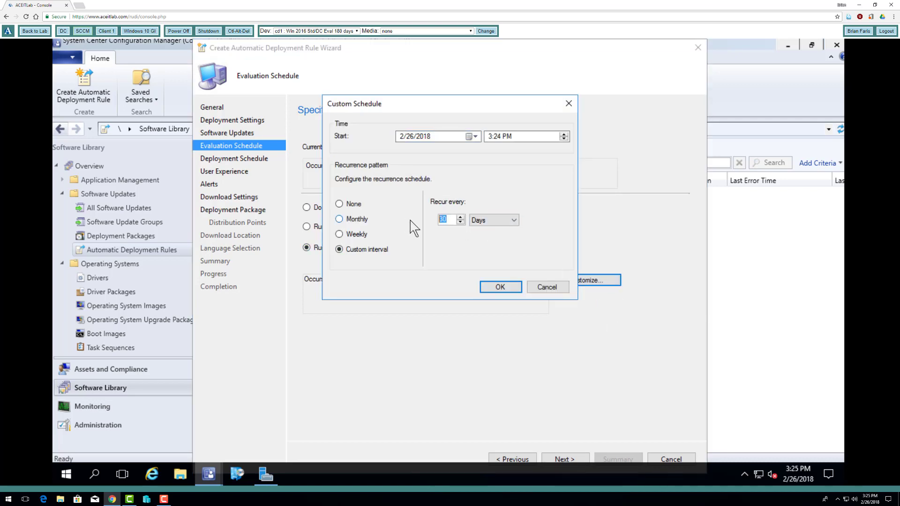
type("1")
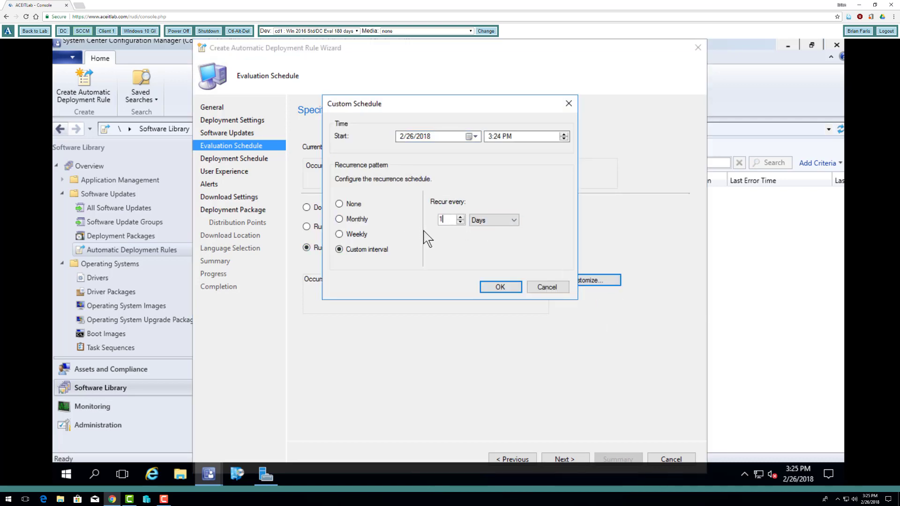
left_click(512, 290)
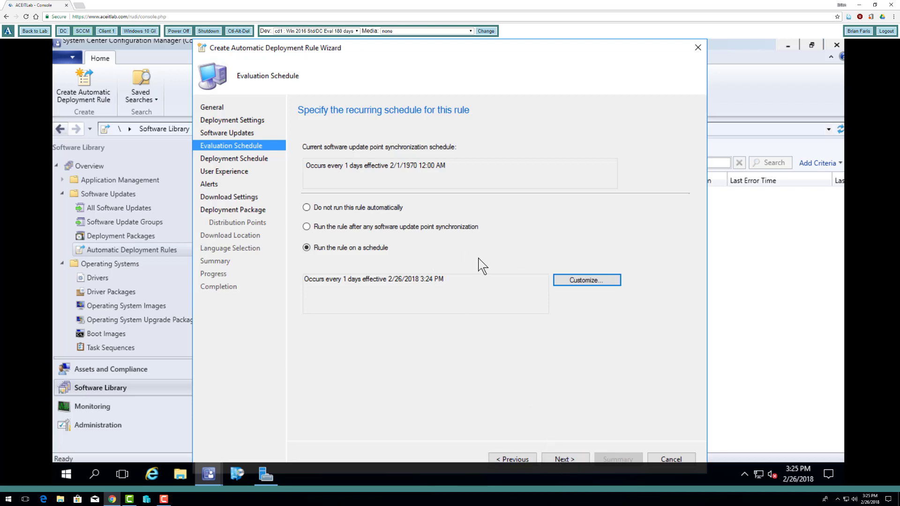
left_click(564, 459)
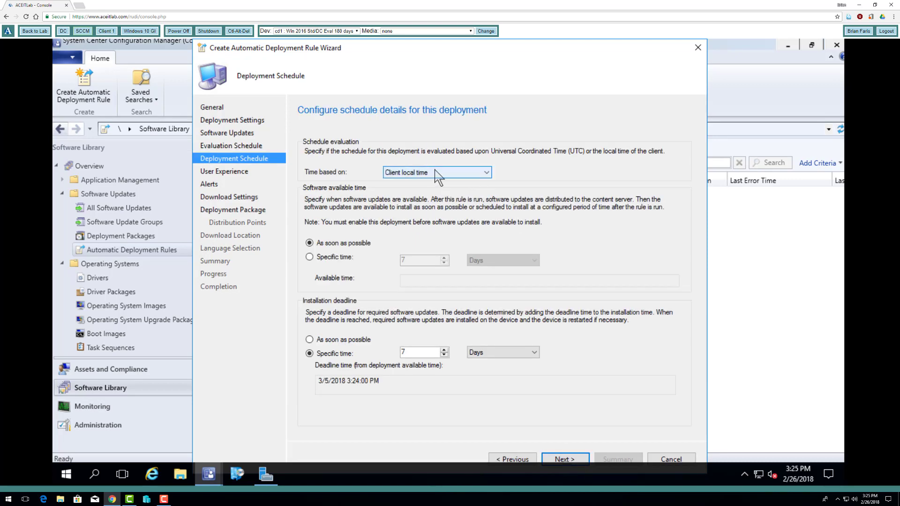
Make the updates available after a specific time of 1 day, with the installation deadline as soon as possible
left_click(328, 257)
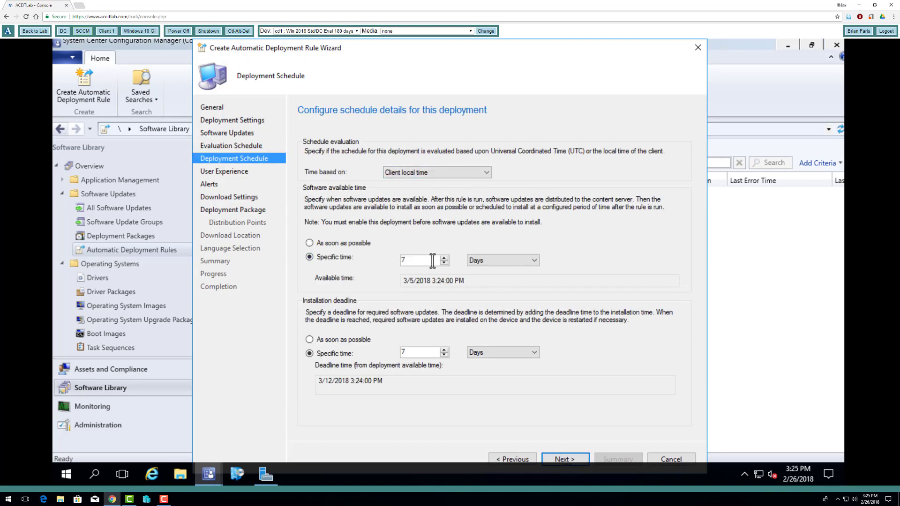
double_click(397, 260)
type("1")
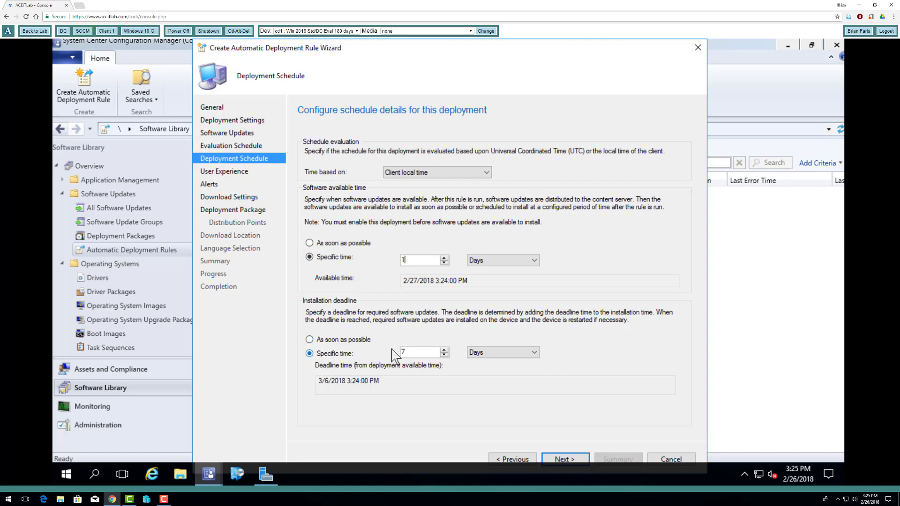
left_click(311, 339)
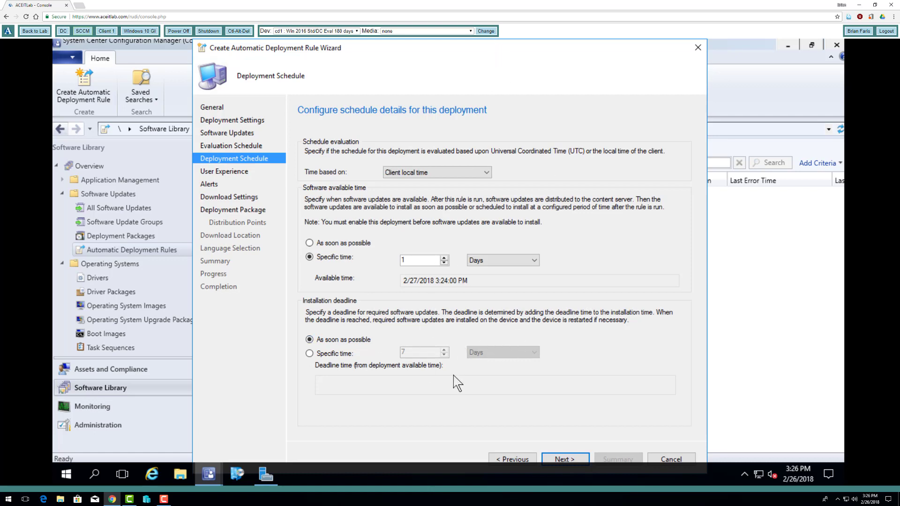
left_click(569, 462)
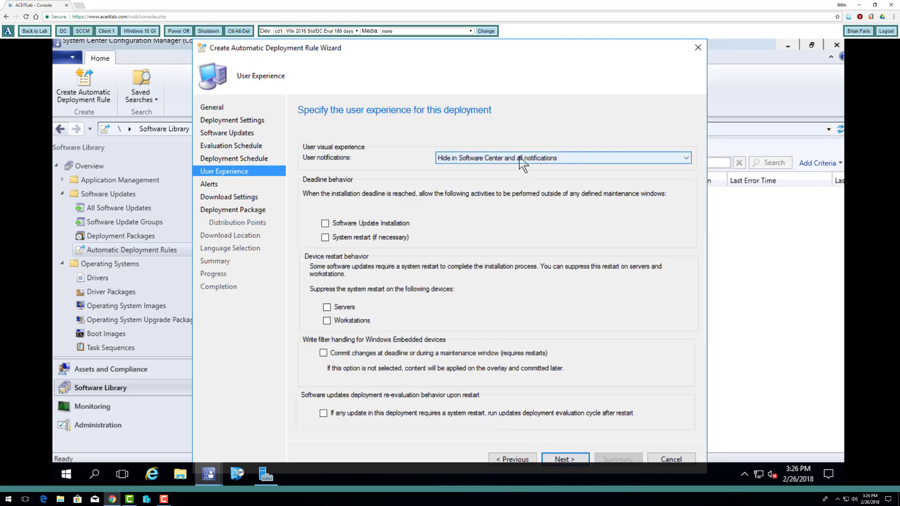
Keep all notifications hidden in Software Center, and allow update installation and system restart outside maintenance windows at the deadline
left_click(457, 161)
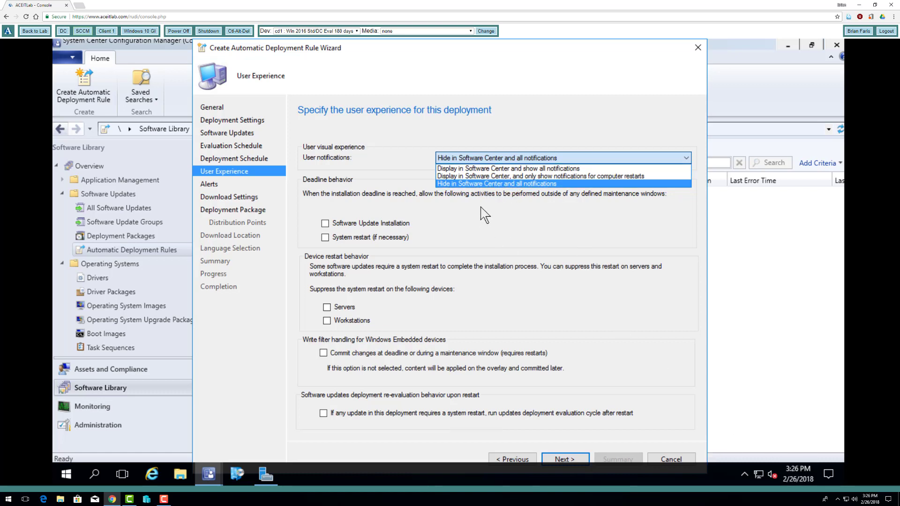
left_click(468, 181)
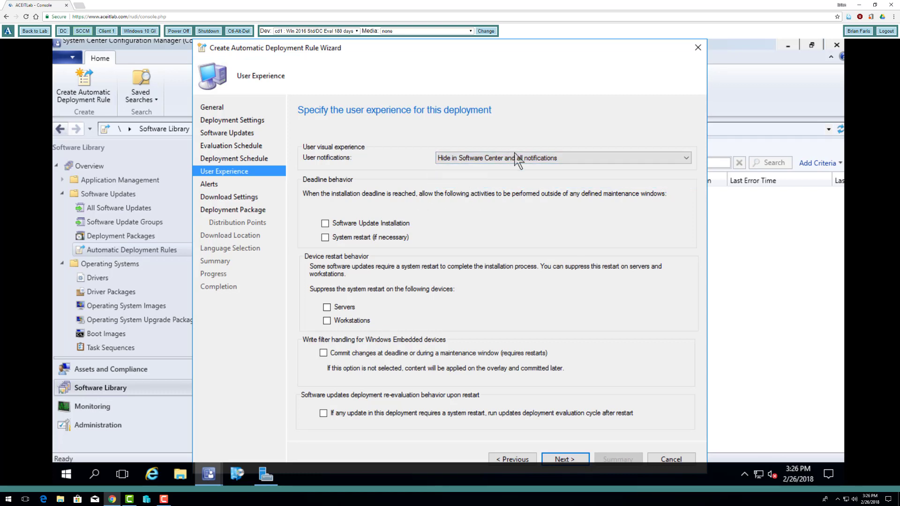
left_click(325, 224)
left_click(324, 238)
left_click(331, 308)
left_click(327, 307)
Return to the rule's general settings and change the target collection to All Systems
left_click(516, 461)
left_click(516, 461)
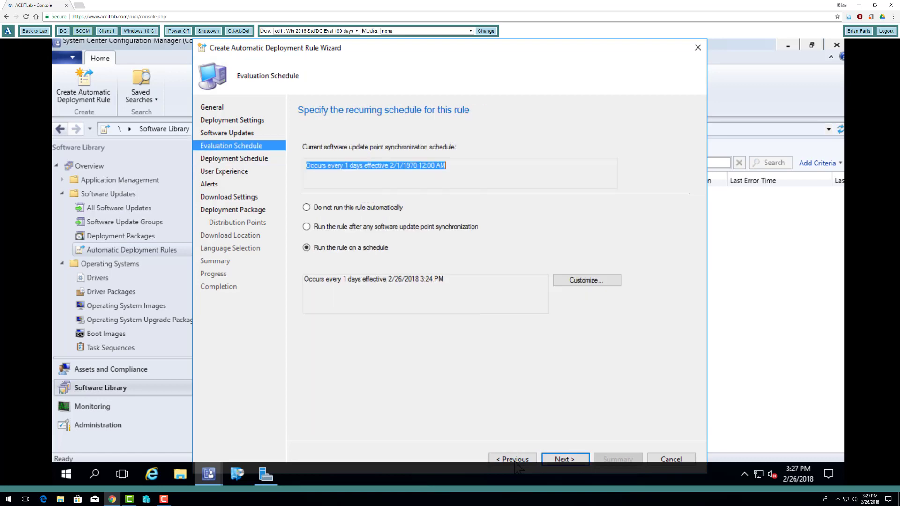
left_click(516, 460)
left_click(515, 460)
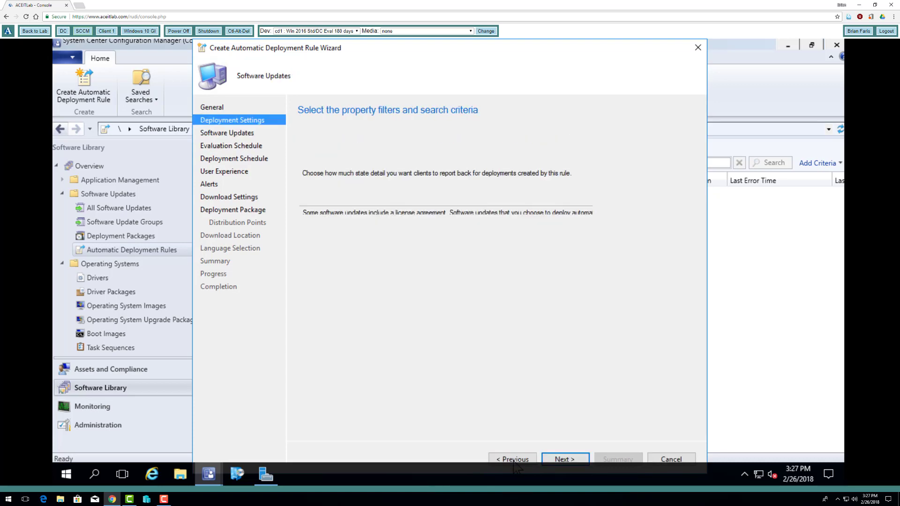
left_click(515, 461)
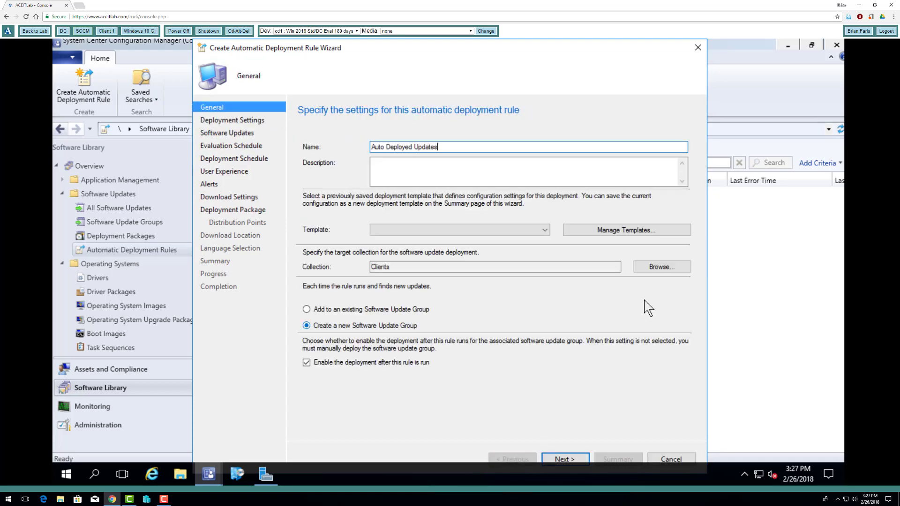
left_click(667, 268)
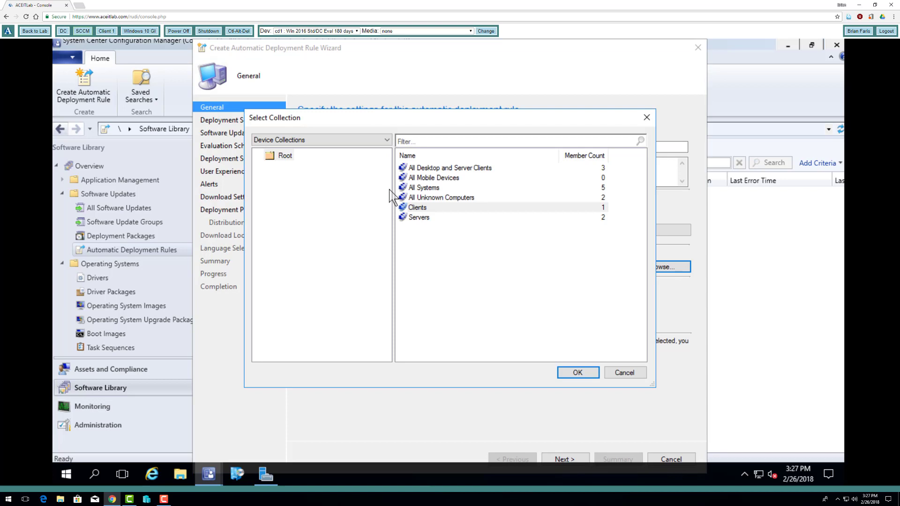
left_click(424, 187)
left_click(576, 373)
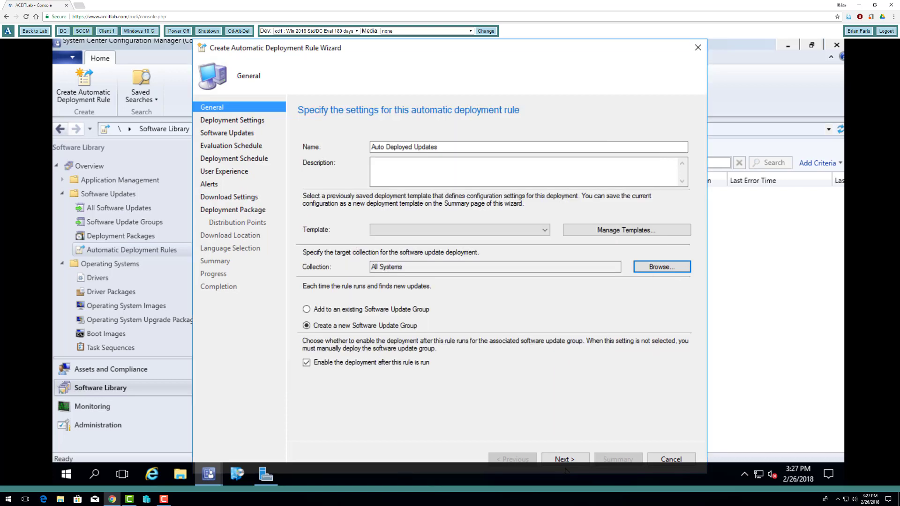
Go forward to the user experience settings, suppress the system restart on servers, and proceed to the alert options
left_click(566, 468)
left_click(566, 459)
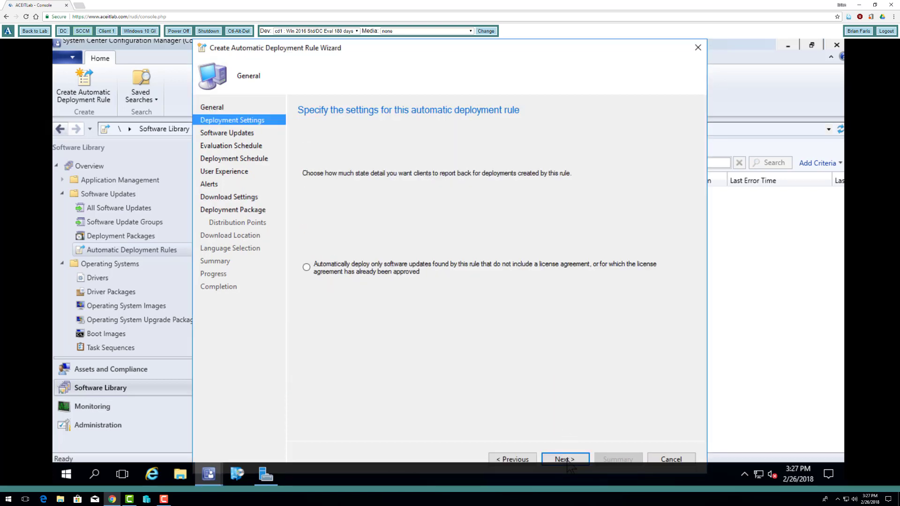
left_click(567, 459)
left_click(565, 460)
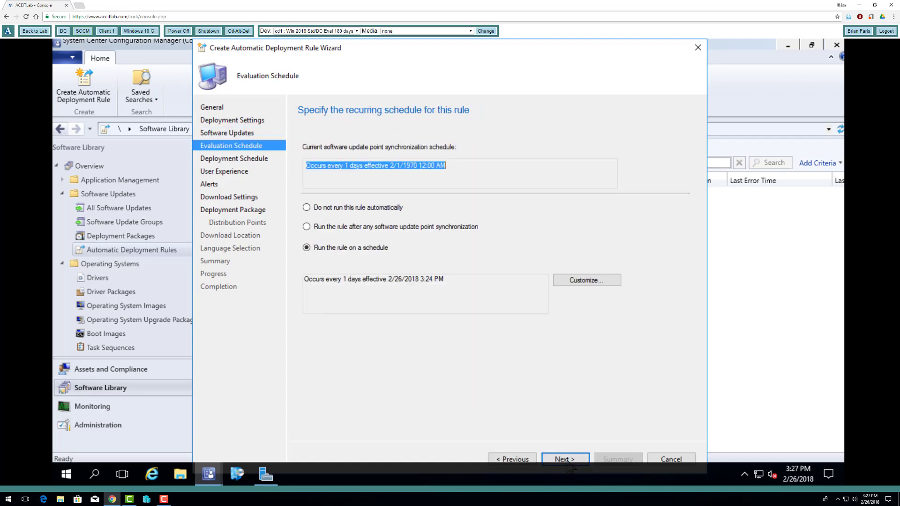
left_click(565, 459)
left_click(564, 459)
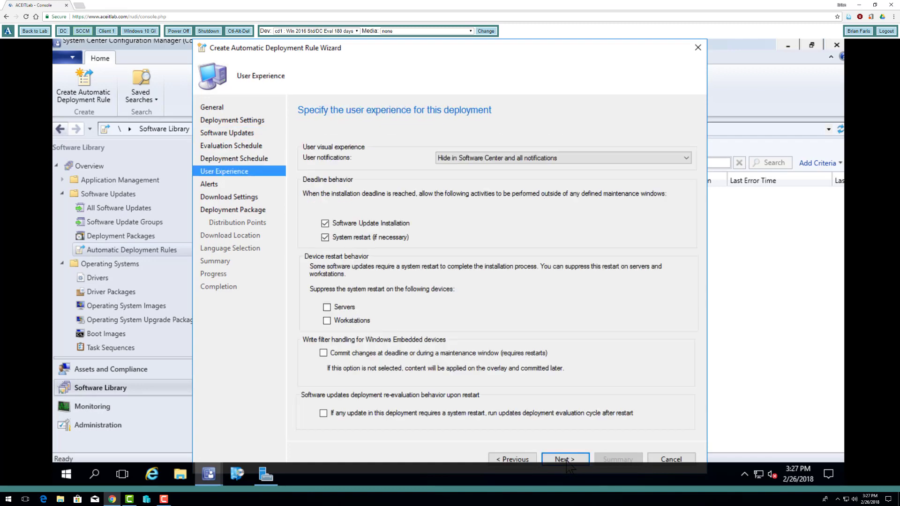
left_click(326, 307)
left_click(564, 459)
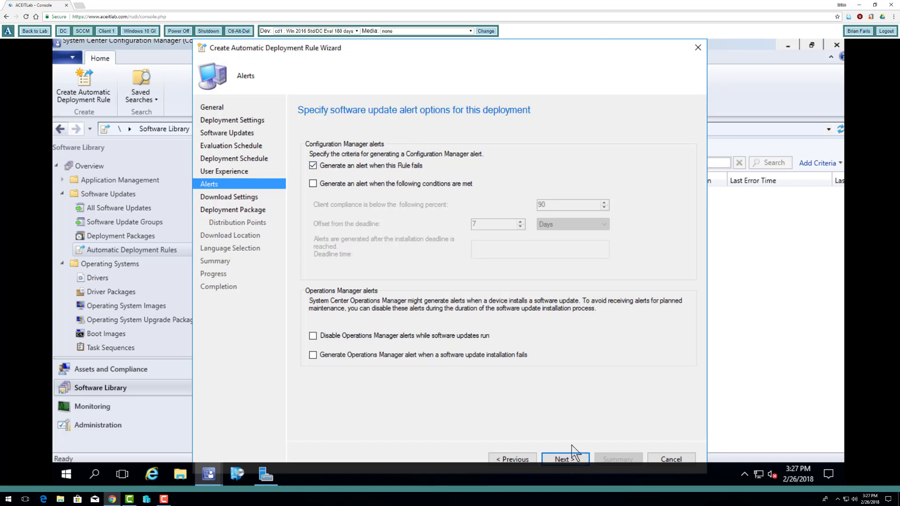
Keep the default alert options and download settings, and proceed to the deployment package
left_click(565, 459)
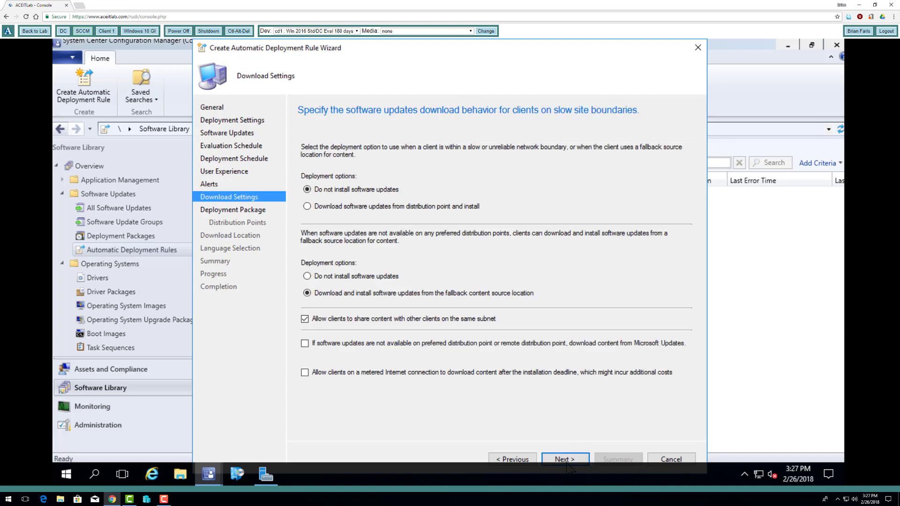
left_click(531, 461)
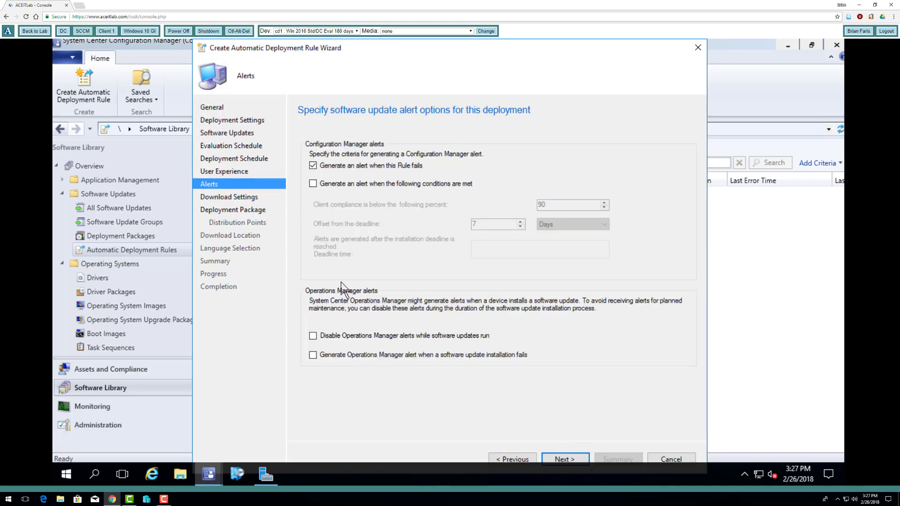
left_click(556, 464)
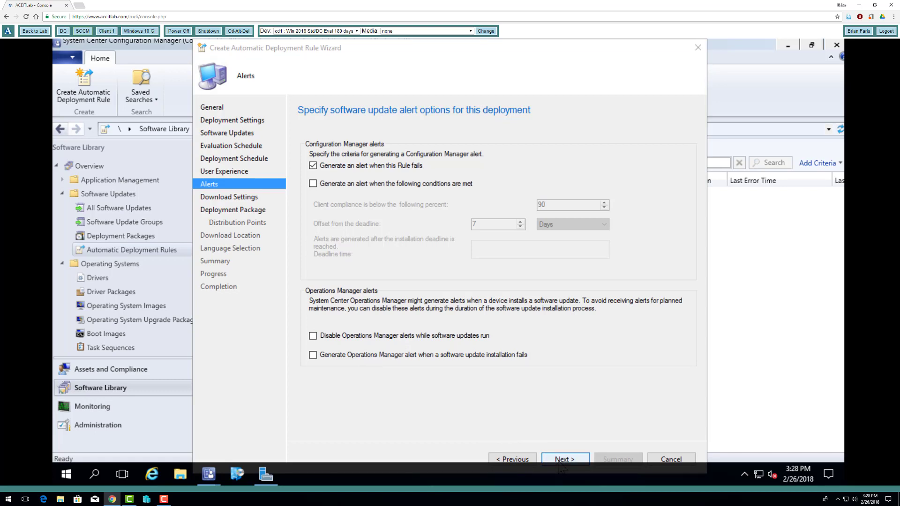
left_click(559, 461)
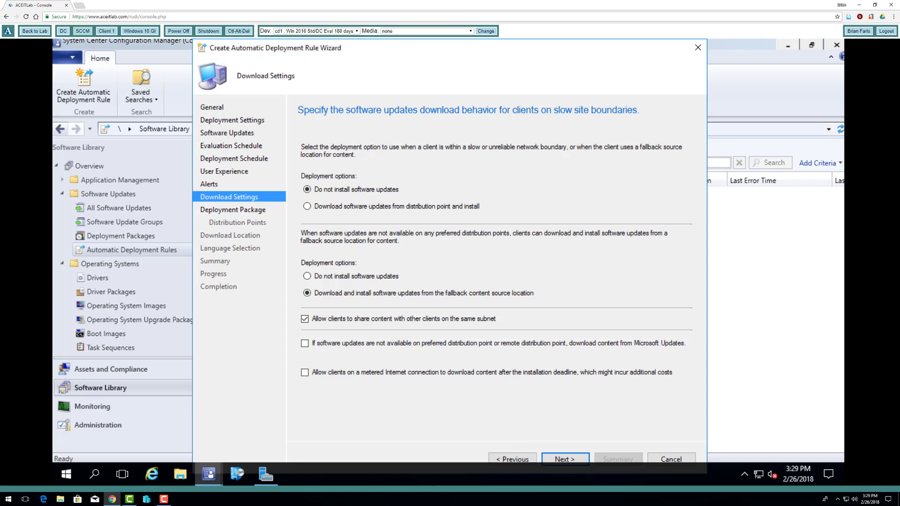
left_click(563, 463)
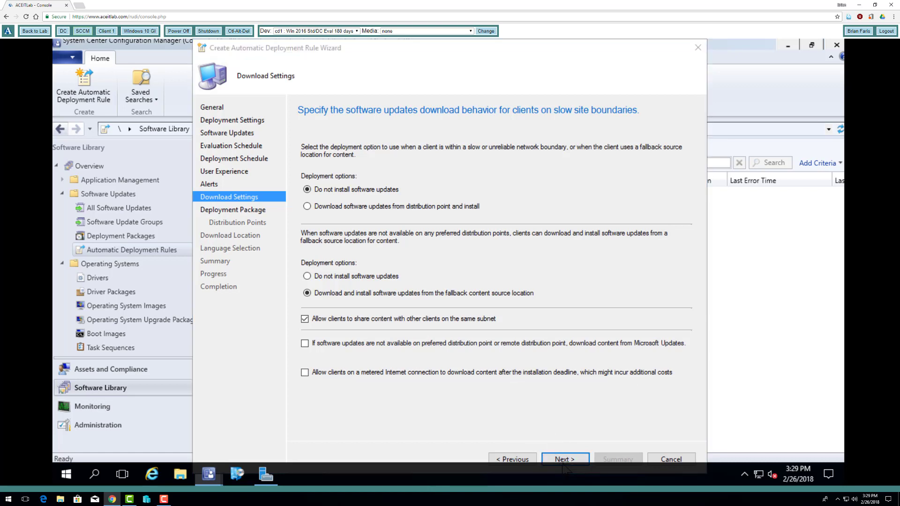
left_click(561, 461)
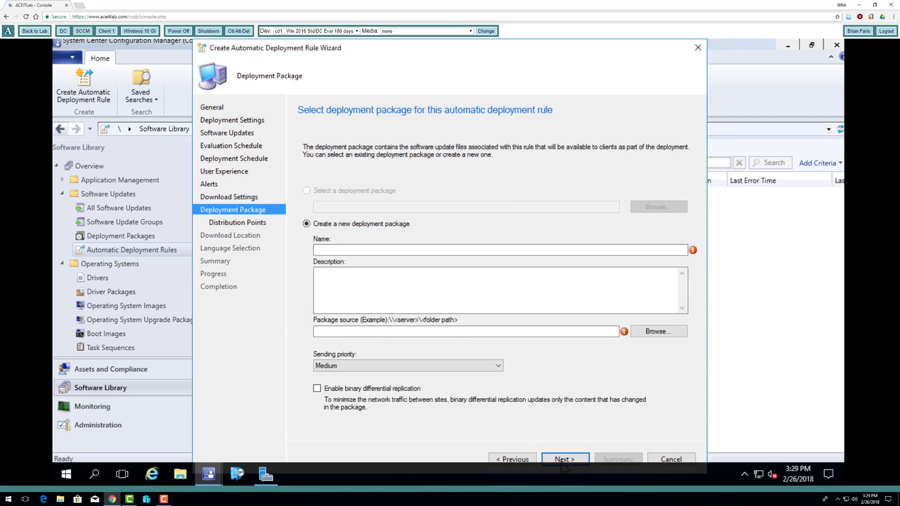
Name the new deployment package Auto Deployed Updates and choose \\sccm\SourceFiles as its package source
left_click(392, 250)
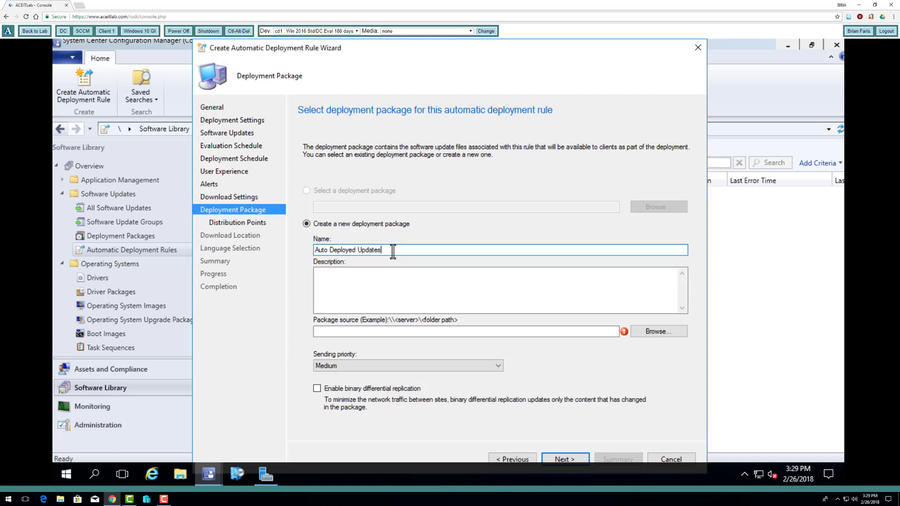
left_click(593, 333)
type("\\\\")
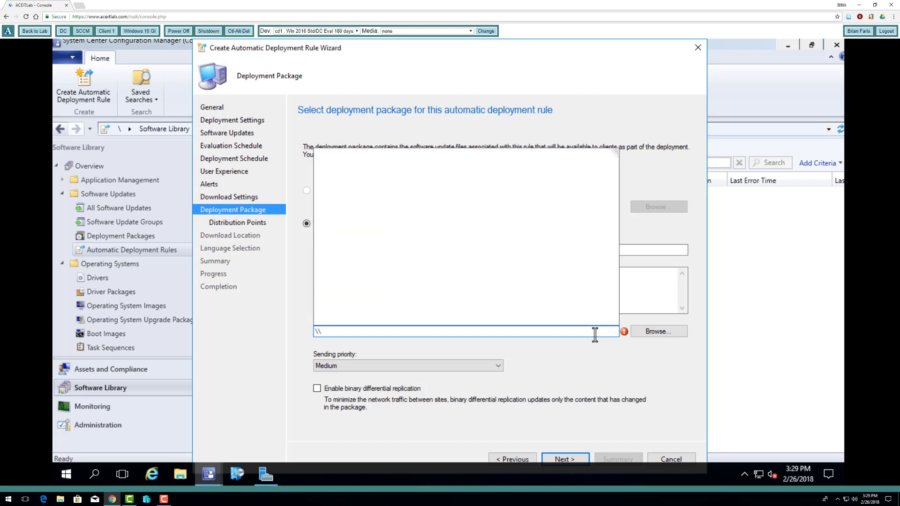
type("sccm")
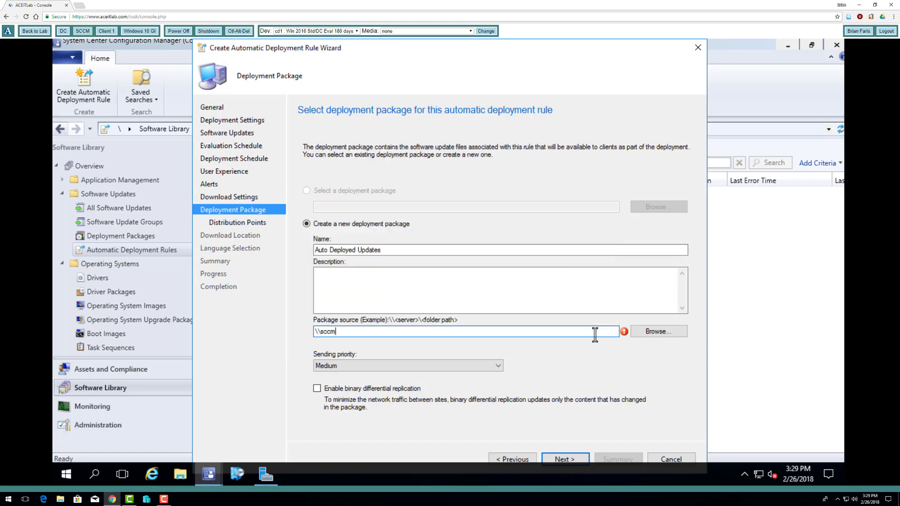
type("\\")
key("Down")
key("Down")
key("Down")
key("Down")
key("Down")
key("Down")
key("Down")
key("Down")
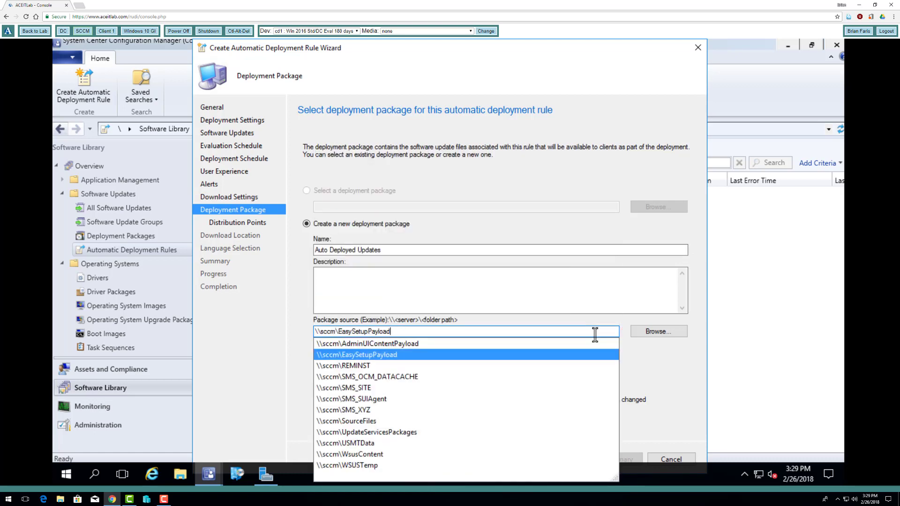
key("Return")
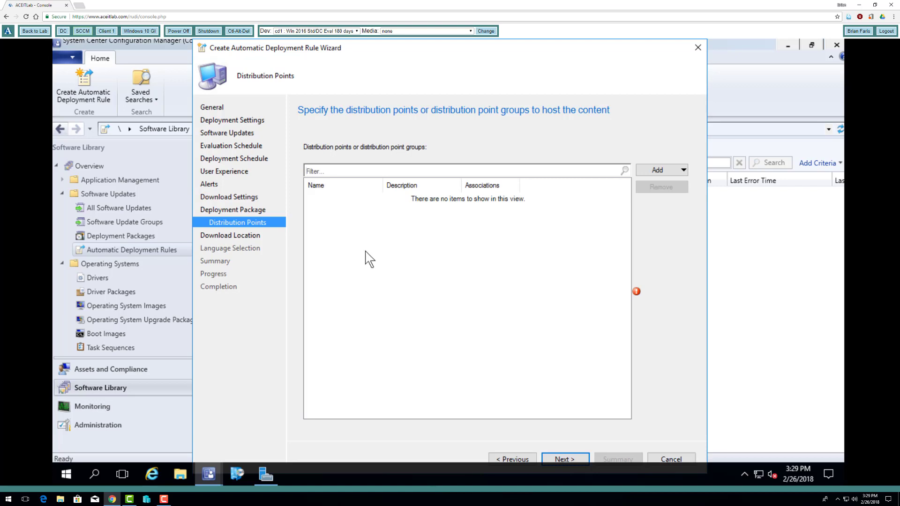
Change the deployment package's source to \\sccm\SourceFiles\Security Updates\Automatic and check the entered path
left_click(255, 210)
left_click(397, 332)
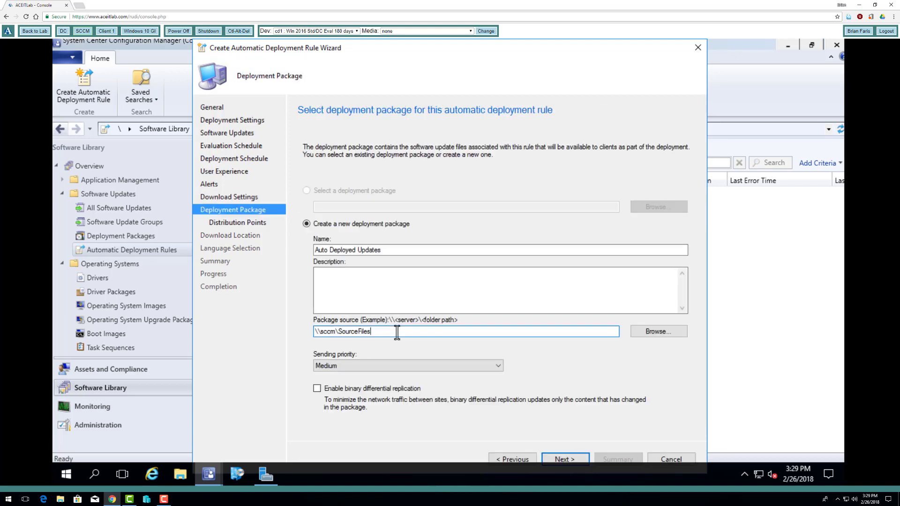
type("\\")
key("Down")
key("Down")
key("Down")
key("Down")
key("Down")
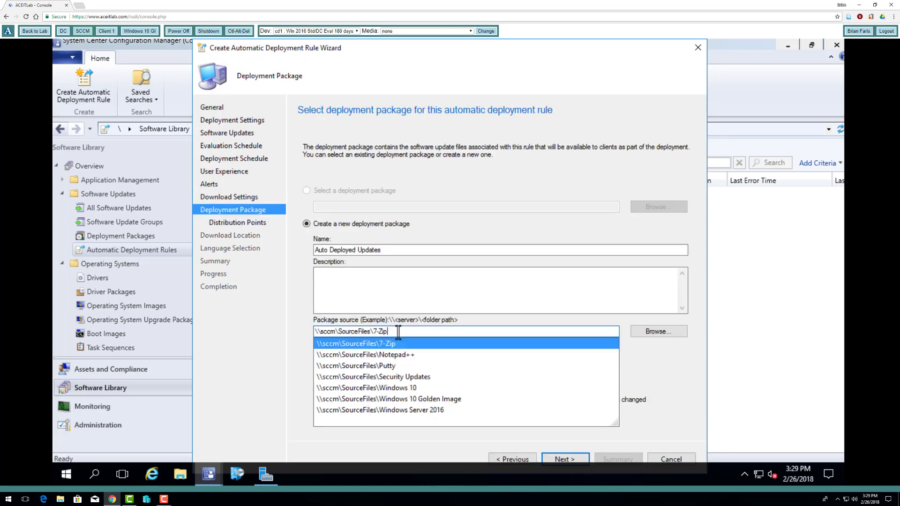
key("Up")
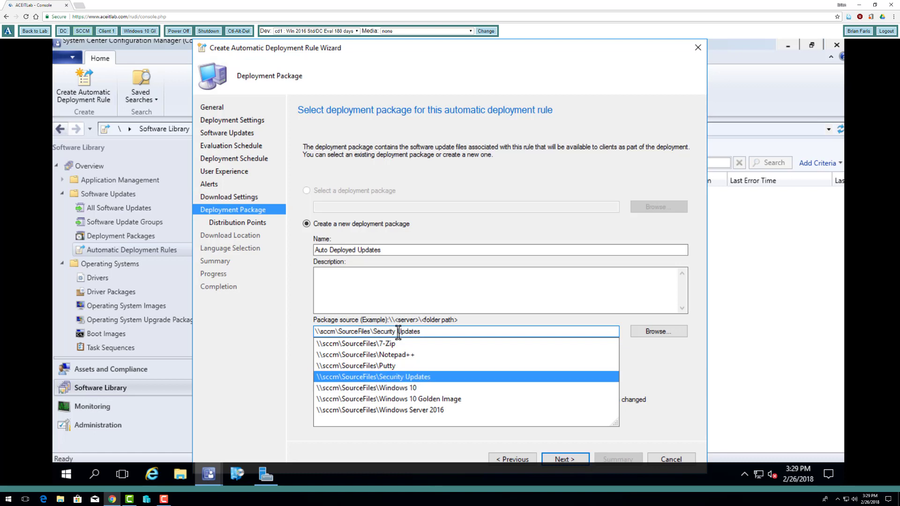
type("\\")
key("Down")
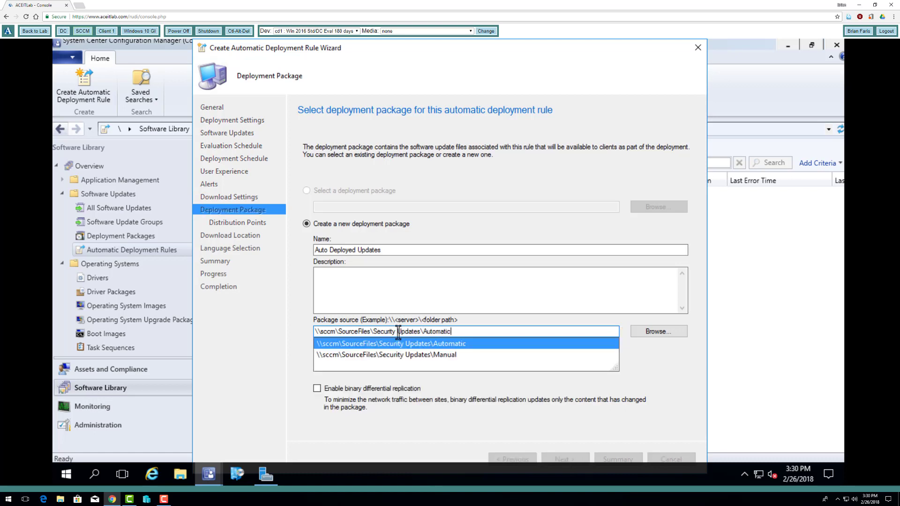
key("Return")
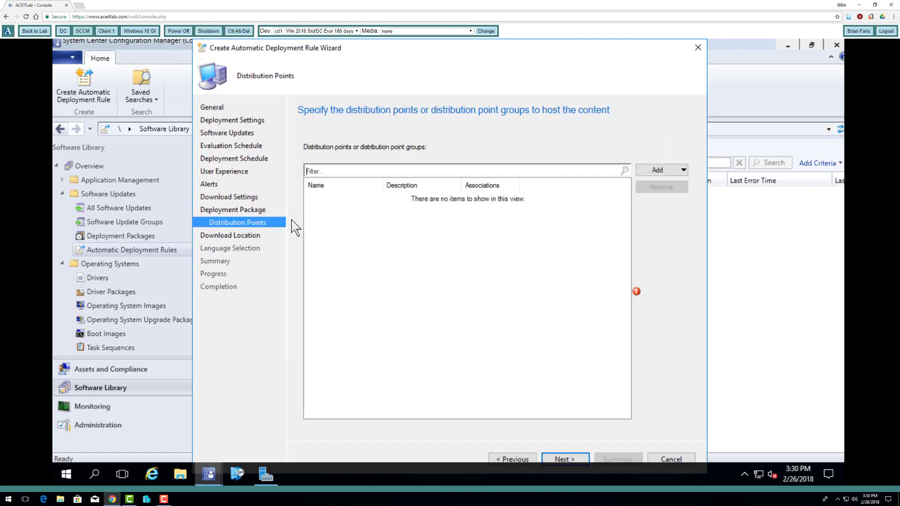
left_click(256, 211)
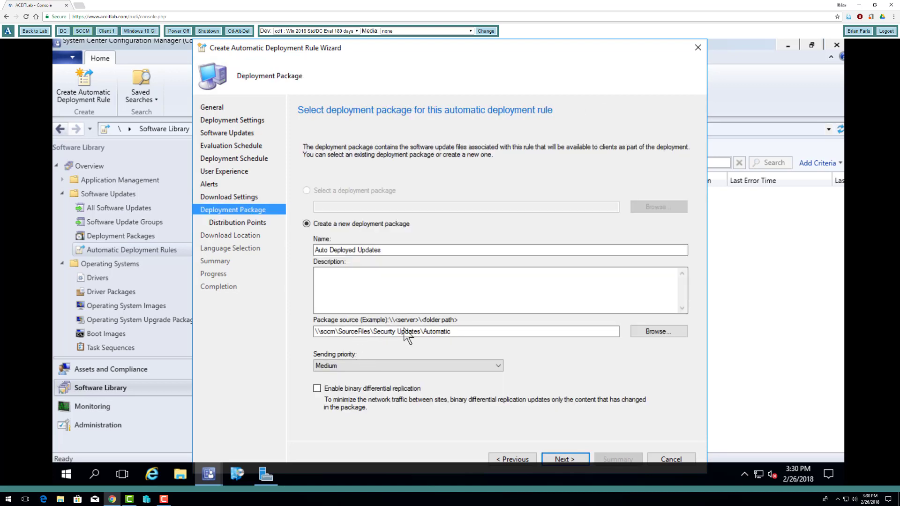
left_click_drag(452, 331, 381, 331)
left_click_drag(298, 316, 250, 342)
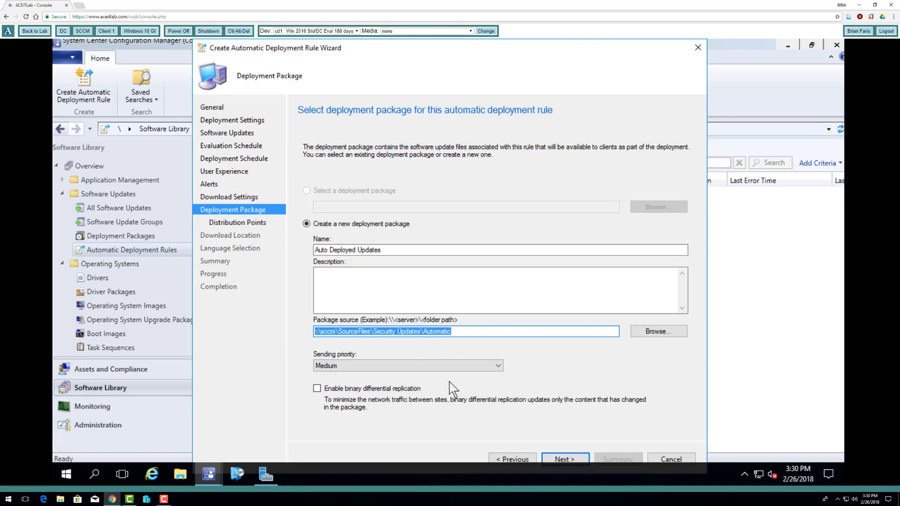
Proceed to the distribution points and add SCCM.CONTOSO.COM to host the package content
left_click(560, 459)
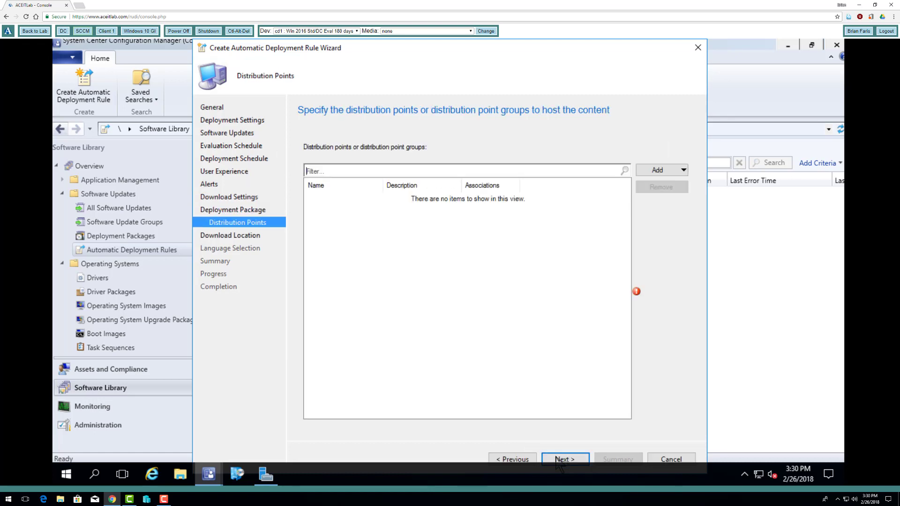
left_click(674, 171)
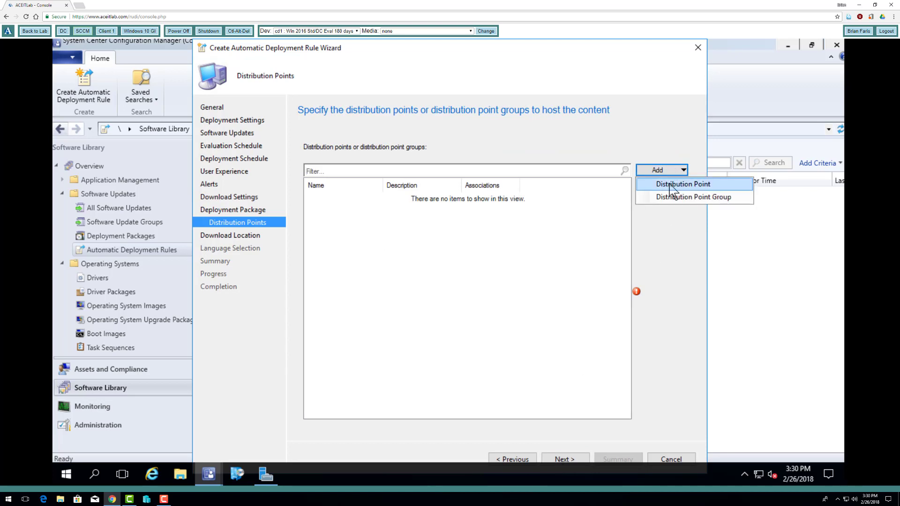
left_click(669, 184)
left_click(321, 237)
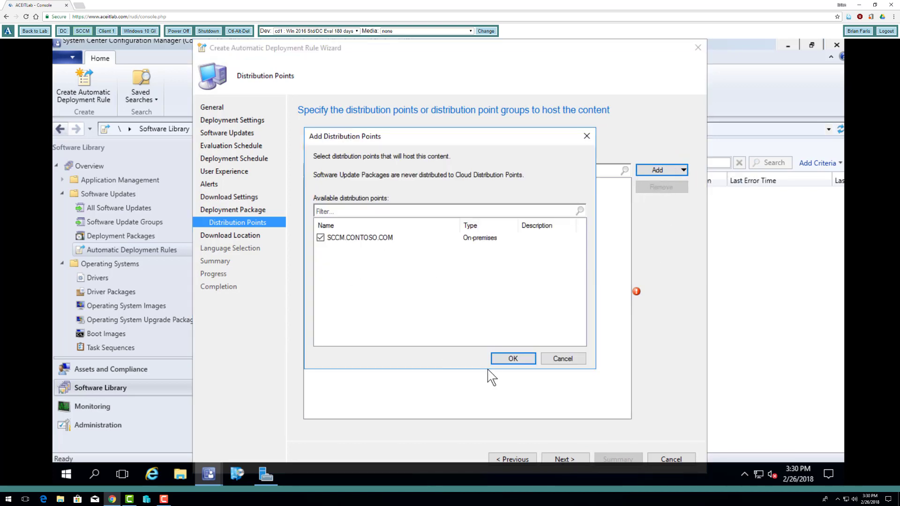
left_click(512, 360)
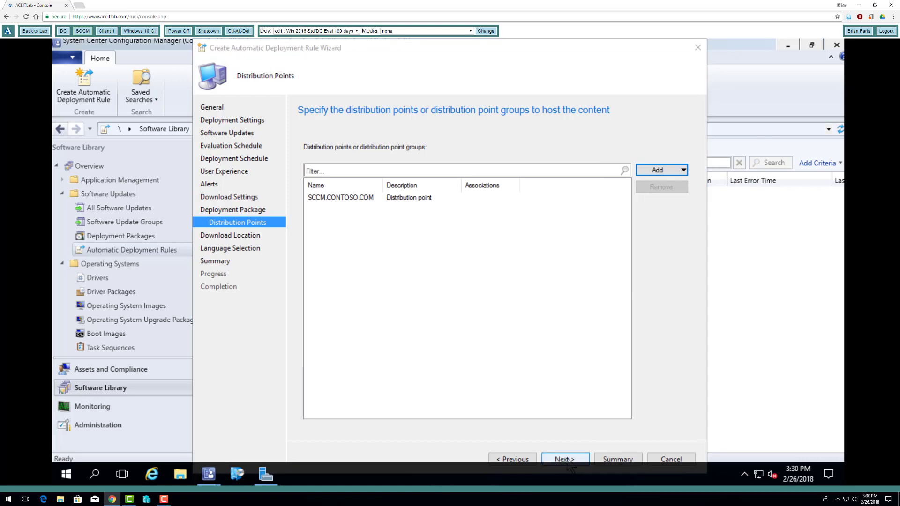
Review the deployment package source, the distribution points and the download location for the rule
left_click(515, 459)
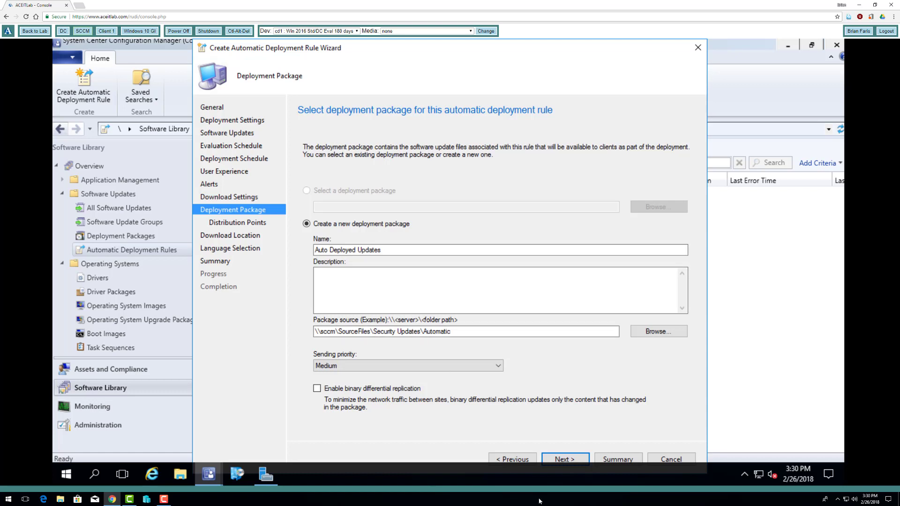
left_click(564, 459)
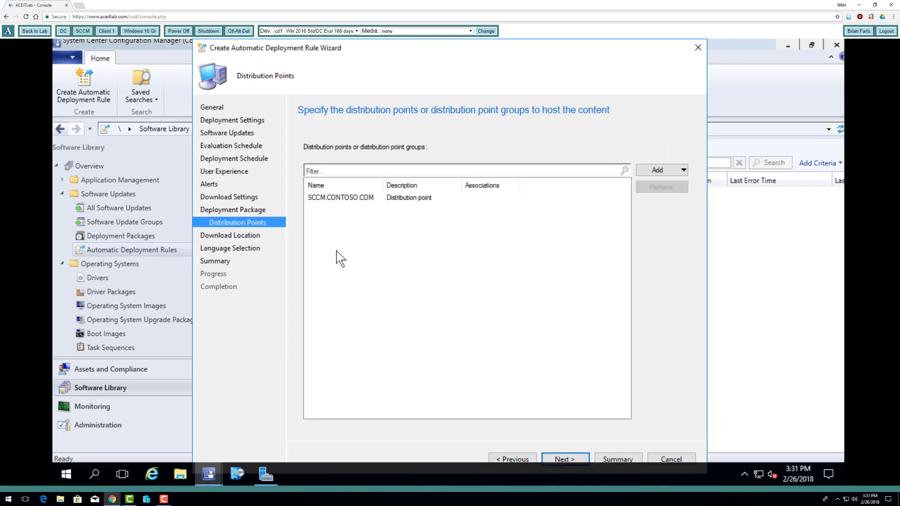
left_click(251, 236)
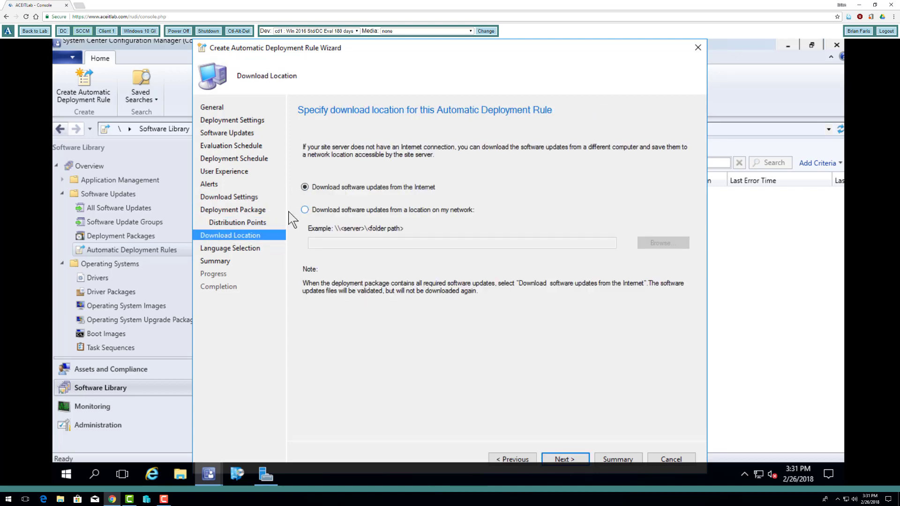
left_click(244, 209)
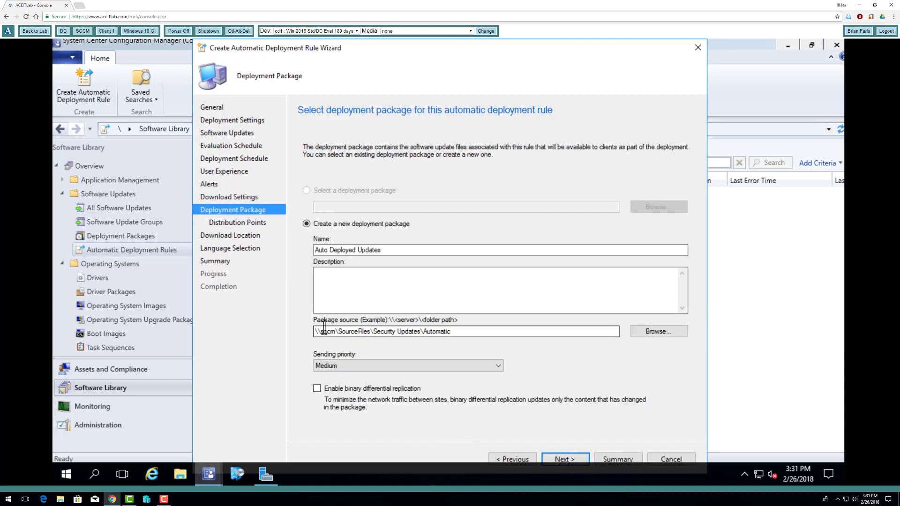
Recheck the deployment package's source path and compare it with the rule's download location settings
left_click_drag(316, 330, 505, 331)
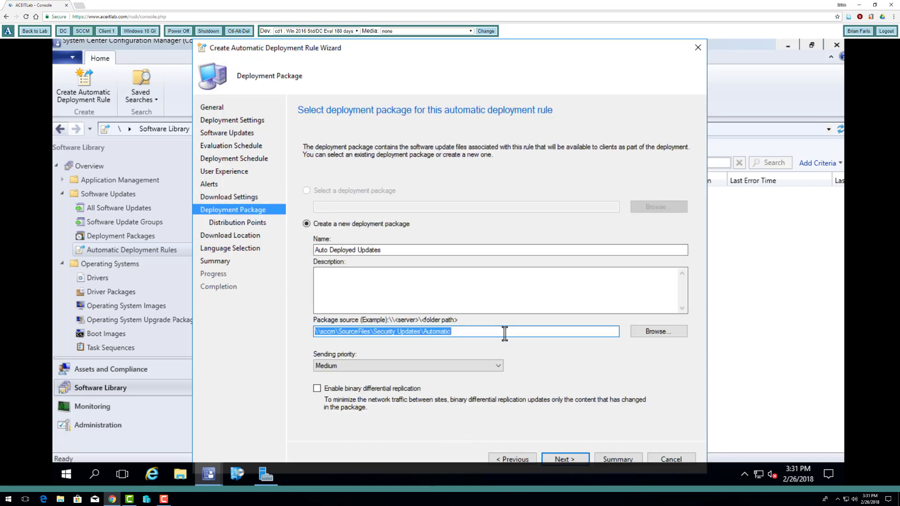
left_click(237, 235)
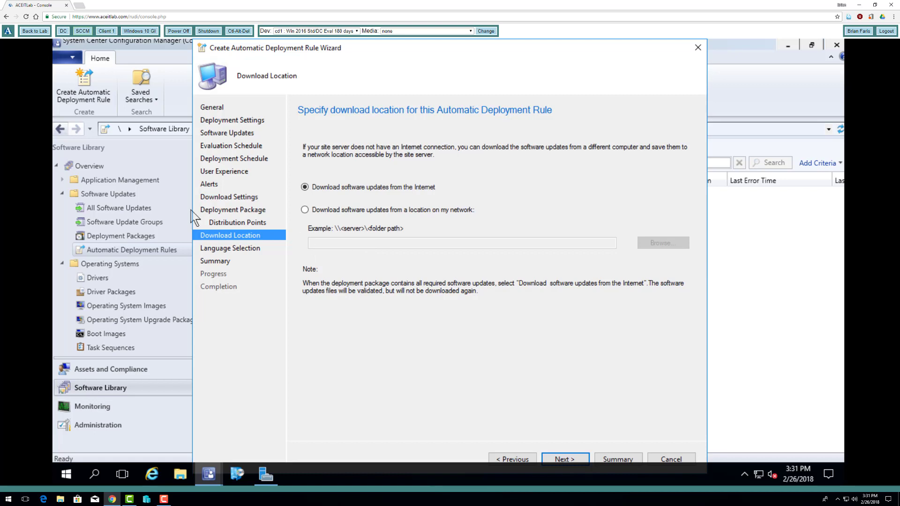
left_click(224, 214)
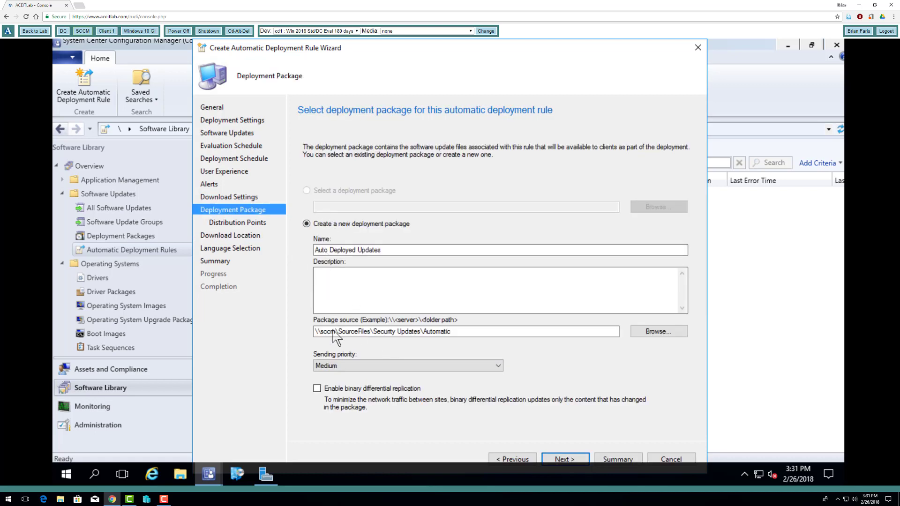
left_click(224, 237)
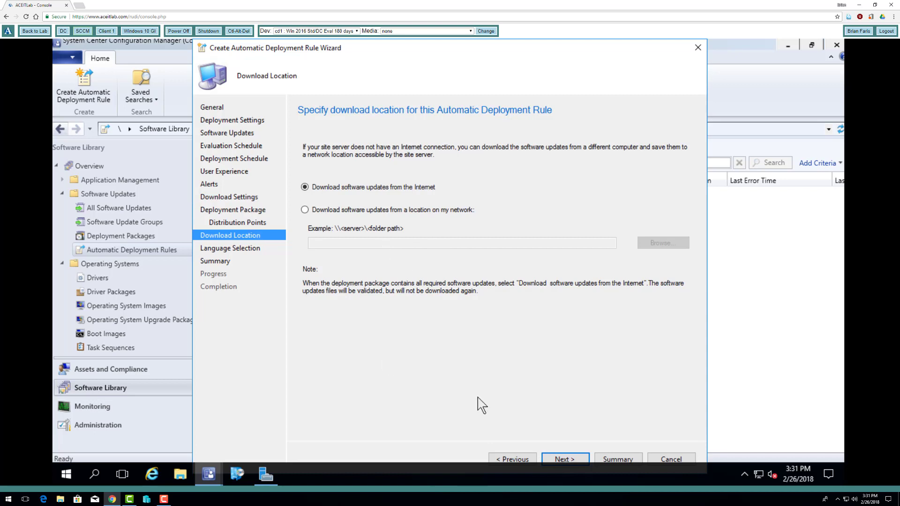
Keep the Internet download location and English update files, create the automatic deployment rule and close the wizard
left_click(564, 459)
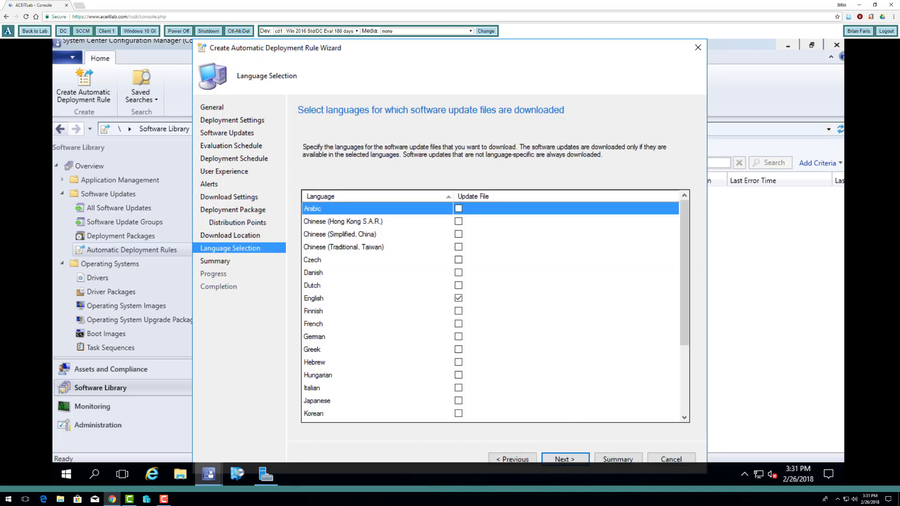
left_click(562, 460)
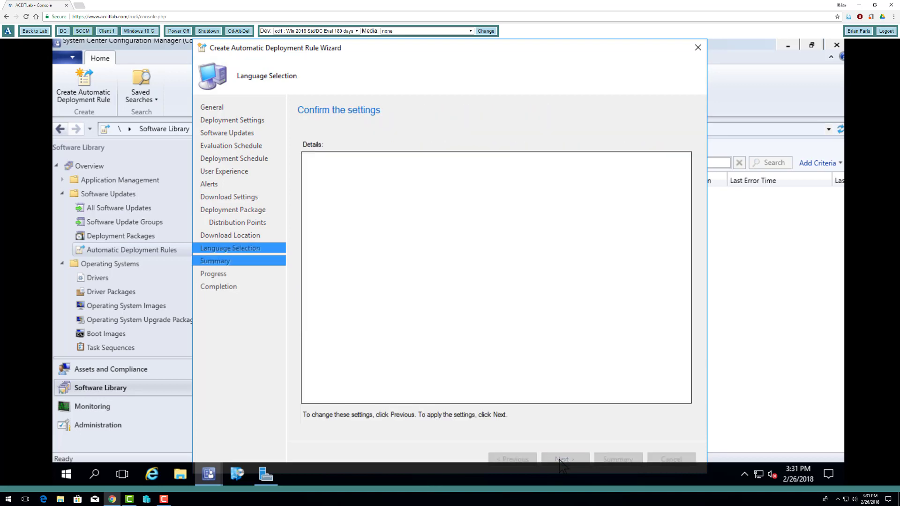
left_click(562, 459)
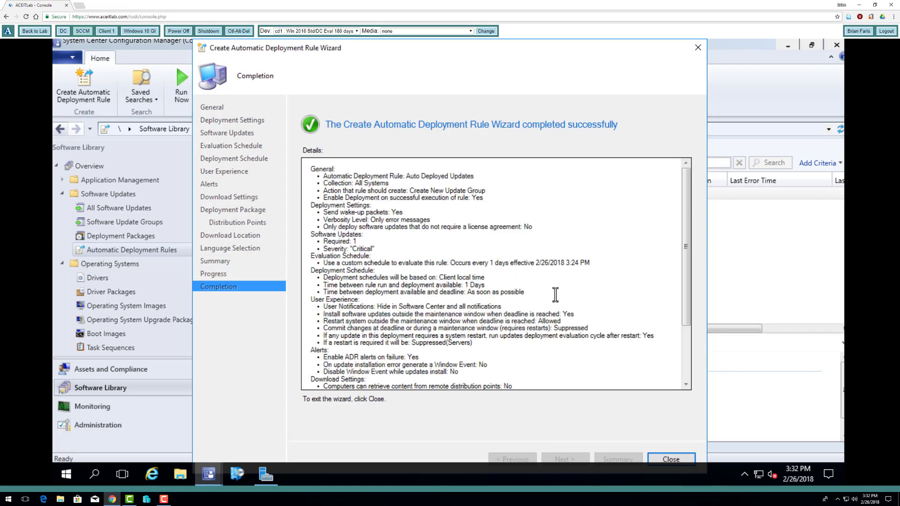
left_click(654, 460)
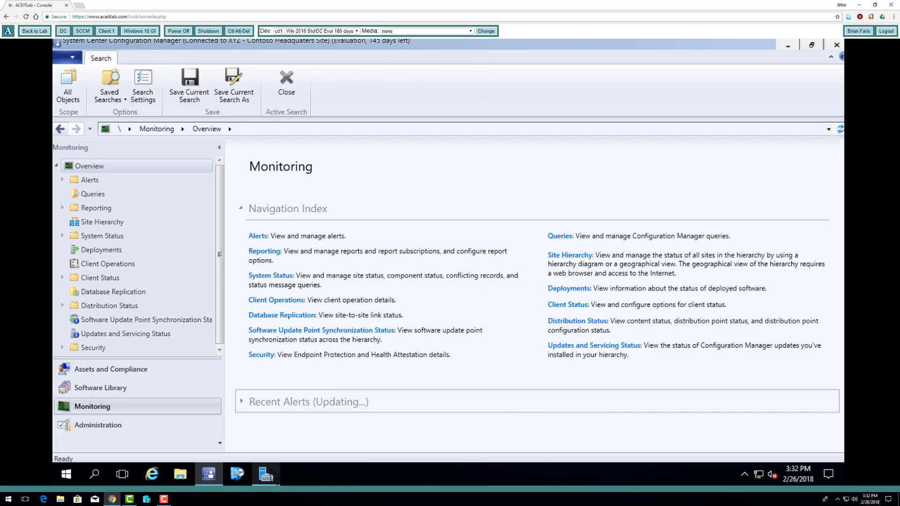
Check the updates and servicing status and the software update point synchronization status for site XYZ in Monitoring
left_click(150, 333)
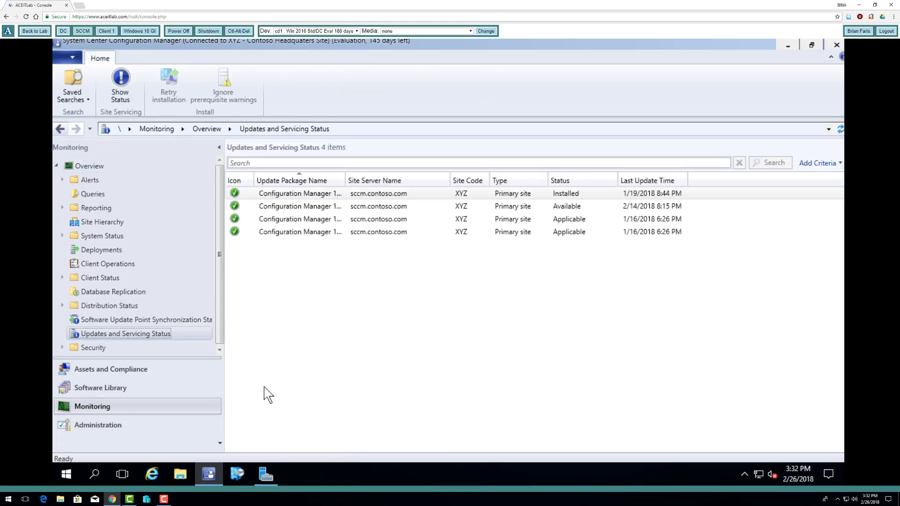
left_click(143, 320)
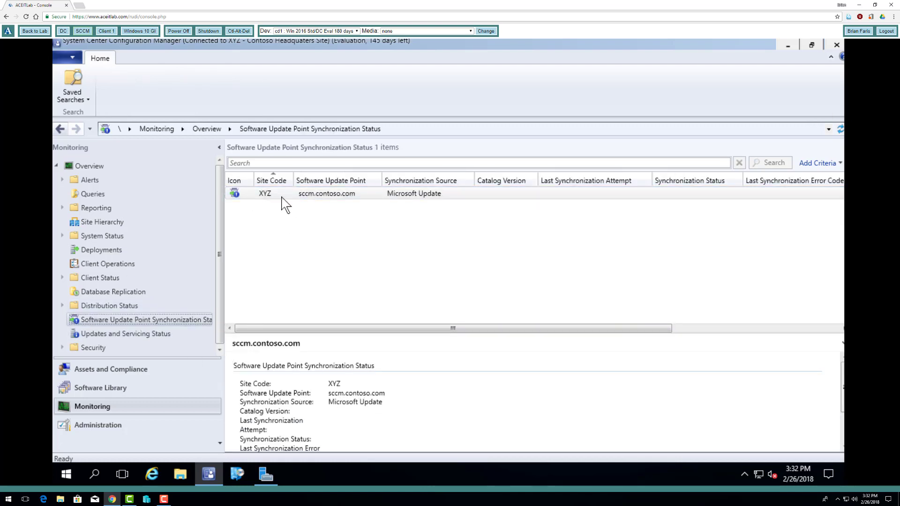
left_click(268, 194)
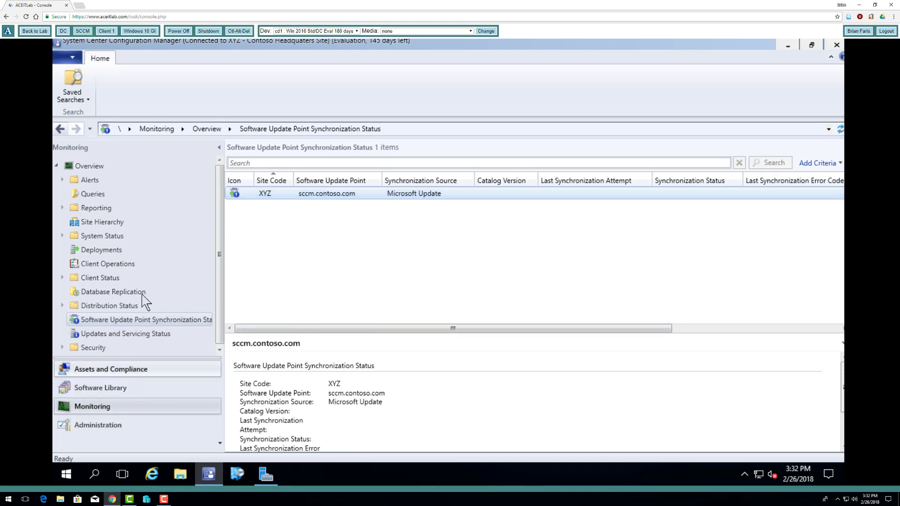
Return to the Software Library and view the automatic deployment rules under Software Updates
left_click(108, 425)
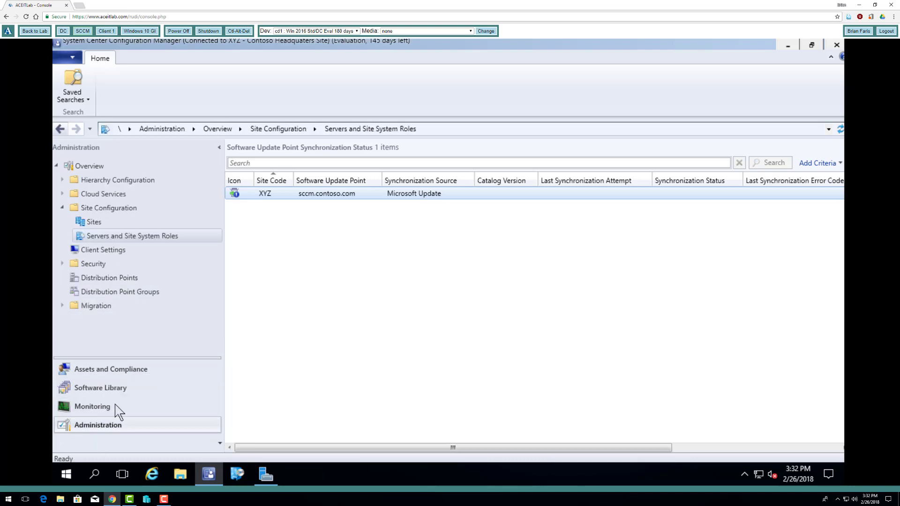
left_click(117, 390)
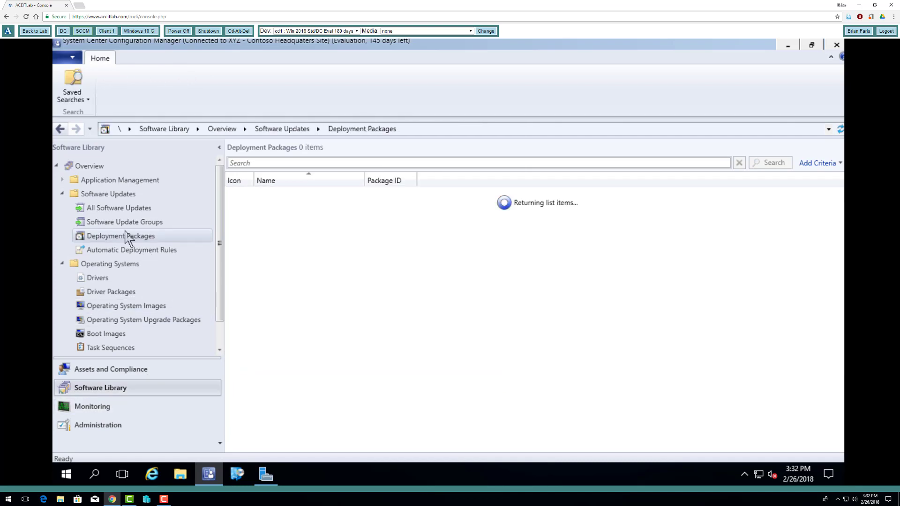
left_click(150, 250)
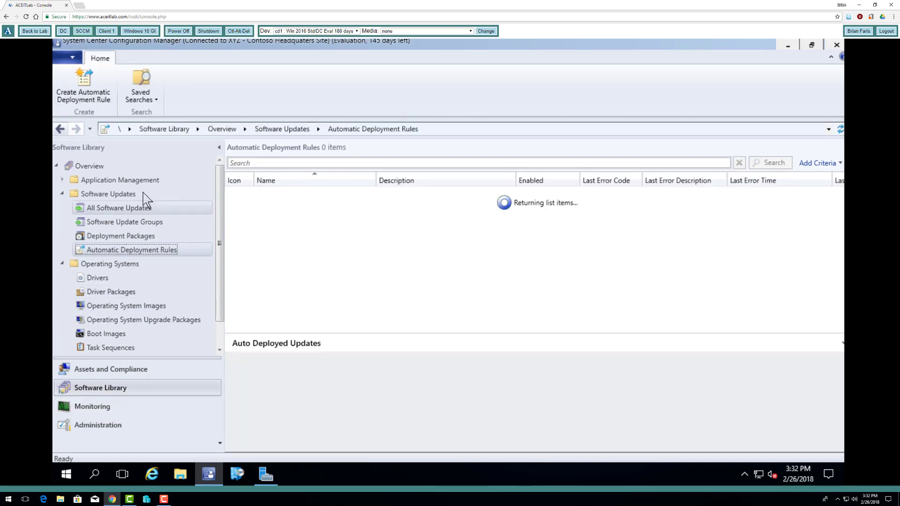